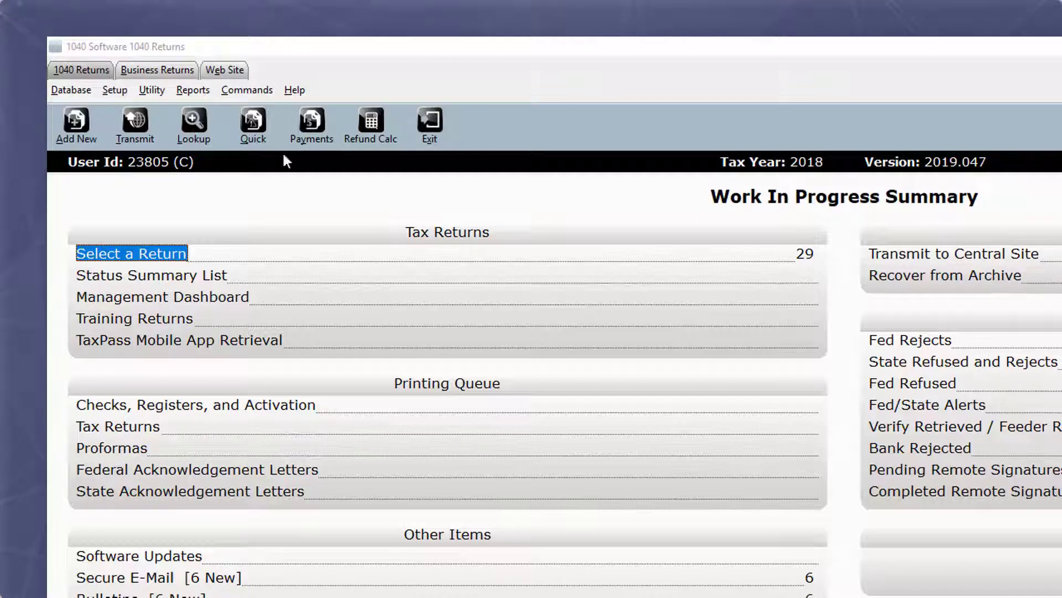
- View the Business Returns summary, return to the 1040 Returns summary, and look over the Database and Reports commands
{"action": "left_click", "coordinate": [180, 68]}
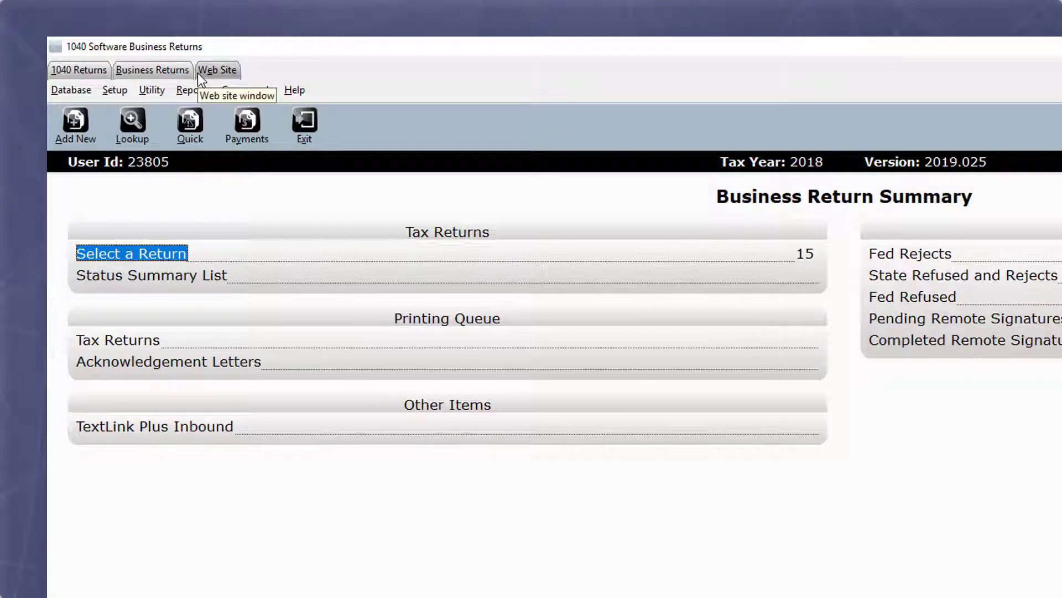
{"action": "left_click", "coordinate": [94, 71]}
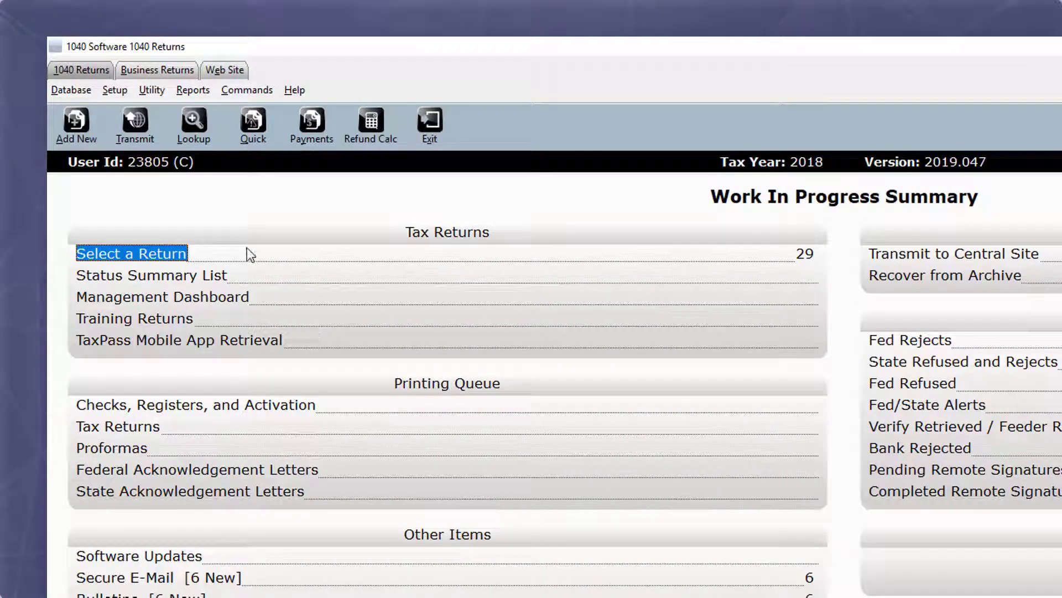
{"action": "left_click", "coordinate": [324, 133]}
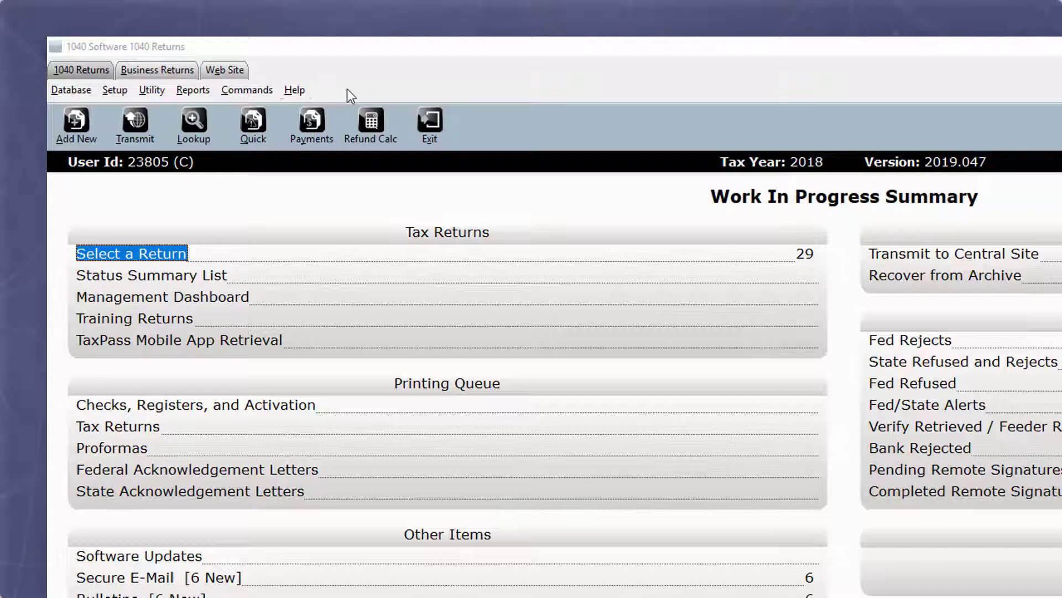
{"action": "left_click", "coordinate": [57, 91]}
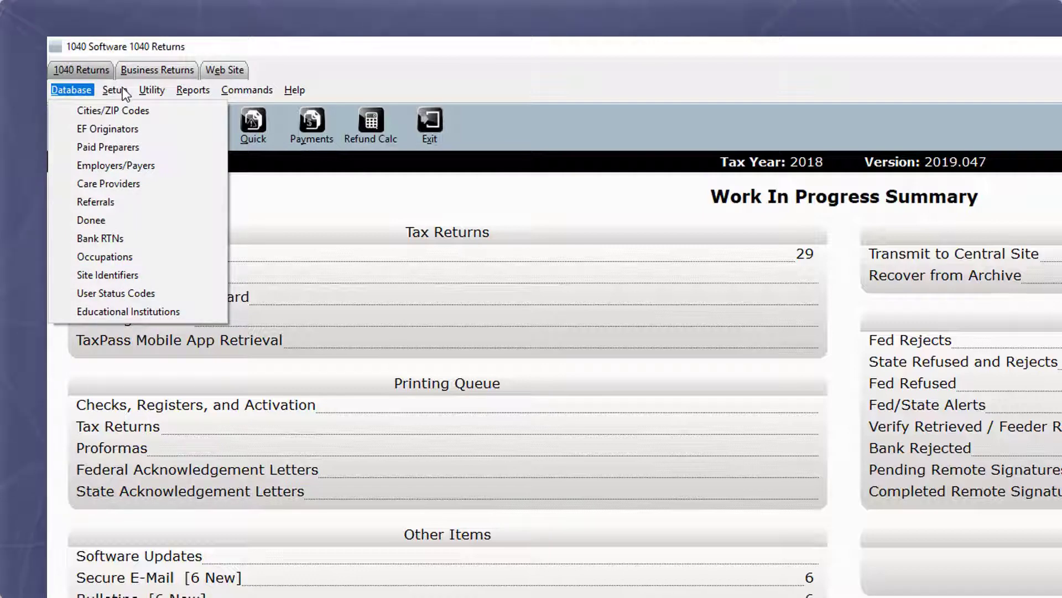
{"action": "left_click", "coordinate": [188, 91]}
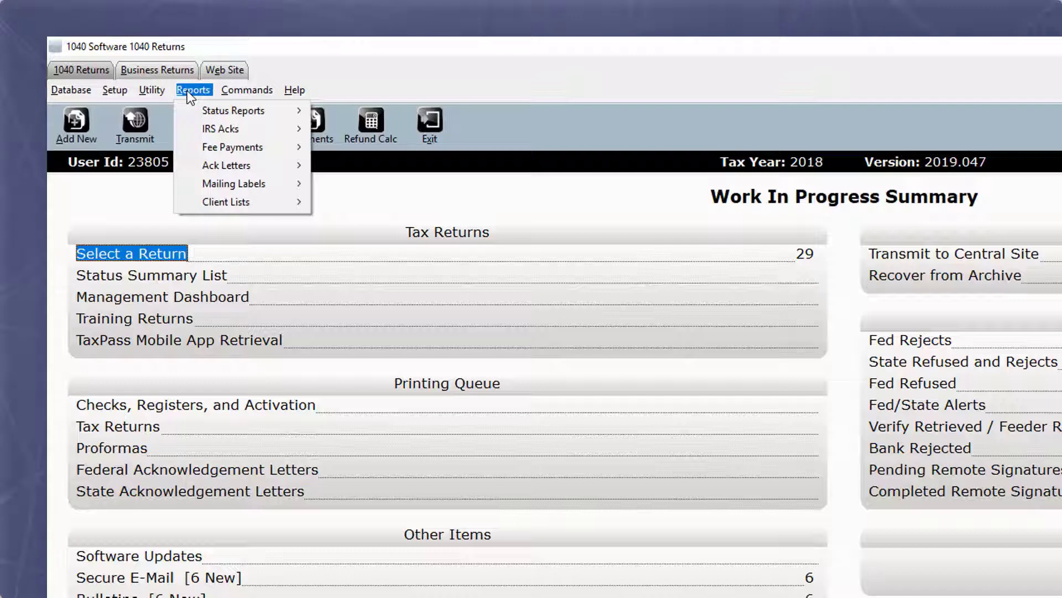
- View the Add New Return form, close it without an entry, and return to the Work In Progress Summary
{"action": "left_click", "coordinate": [47, 120]}
{"action": "left_click", "coordinate": [48, 120]}
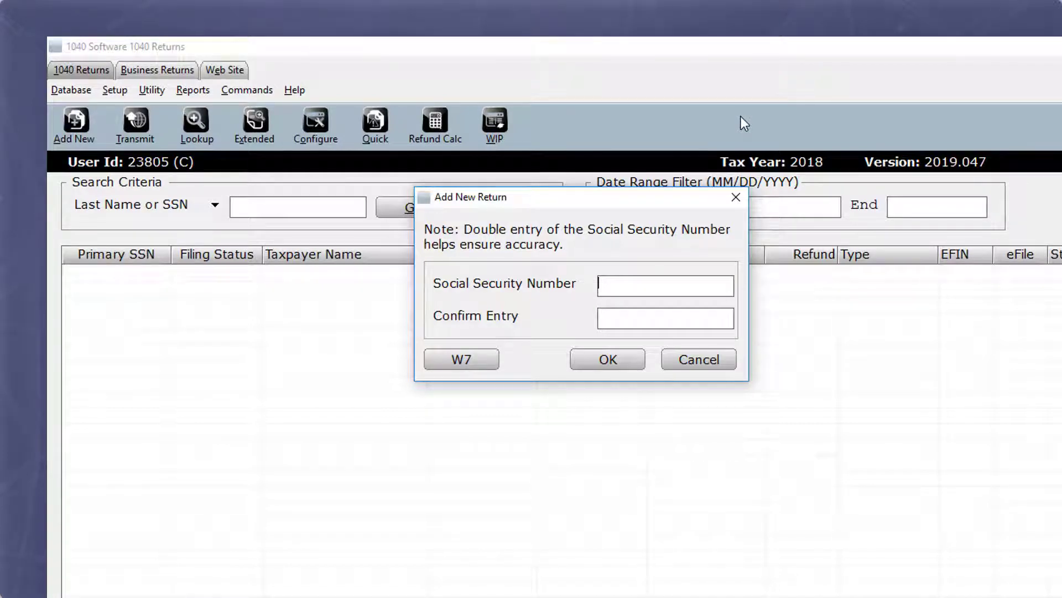
{"action": "left_click", "coordinate": [736, 198]}
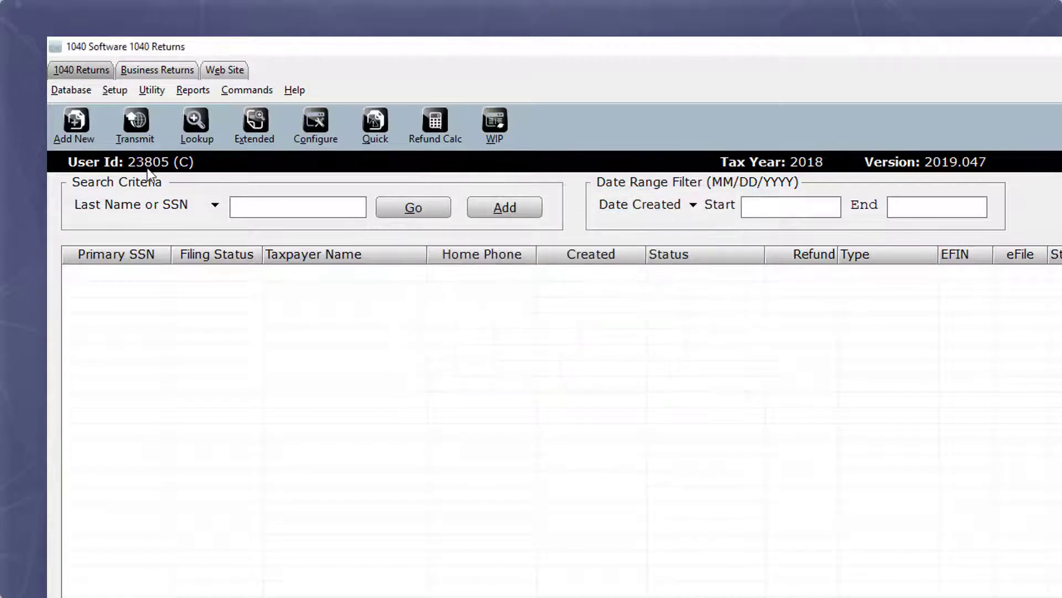
{"action": "left_click", "coordinate": [502, 127]}
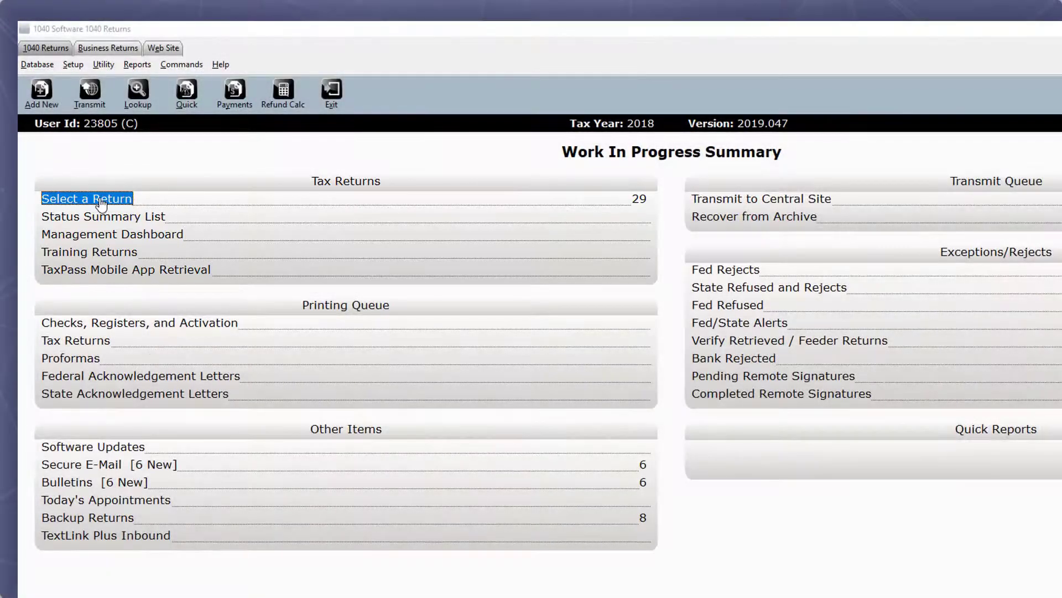
- List all 1040 returns from the Work In Progress Summary, and review the Status Summary List
{"action": "left_click", "coordinate": [102, 204]}
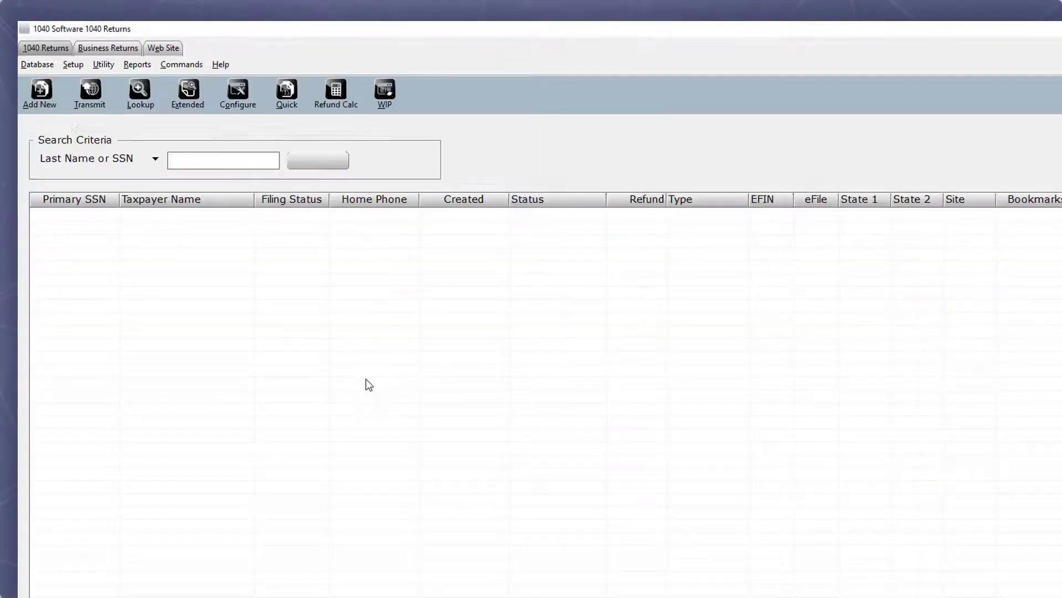
{"action": "left_click", "coordinate": [317, 161]}
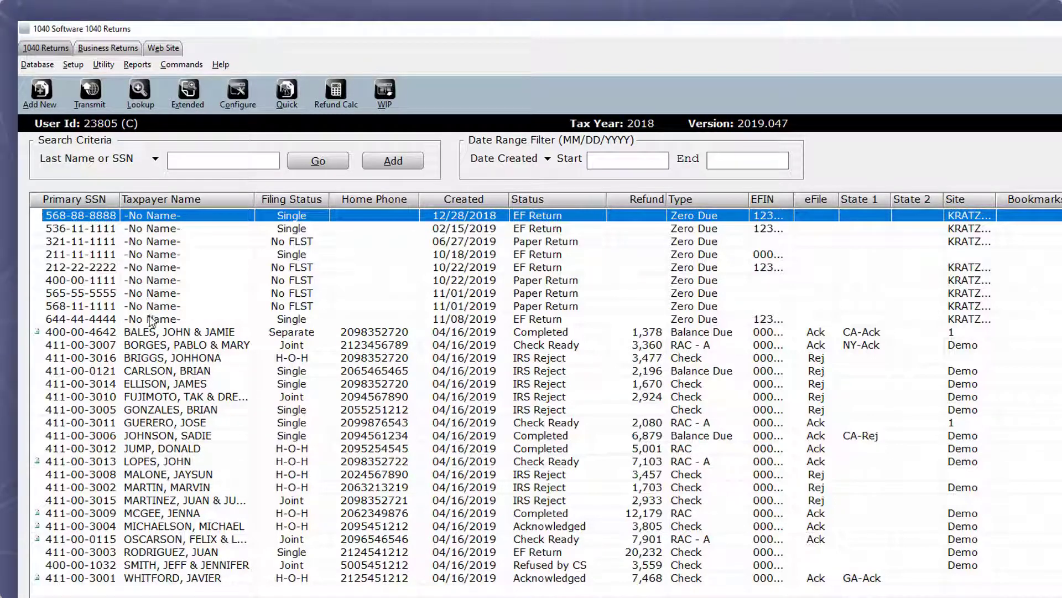
{"action": "left_click", "coordinate": [386, 92]}
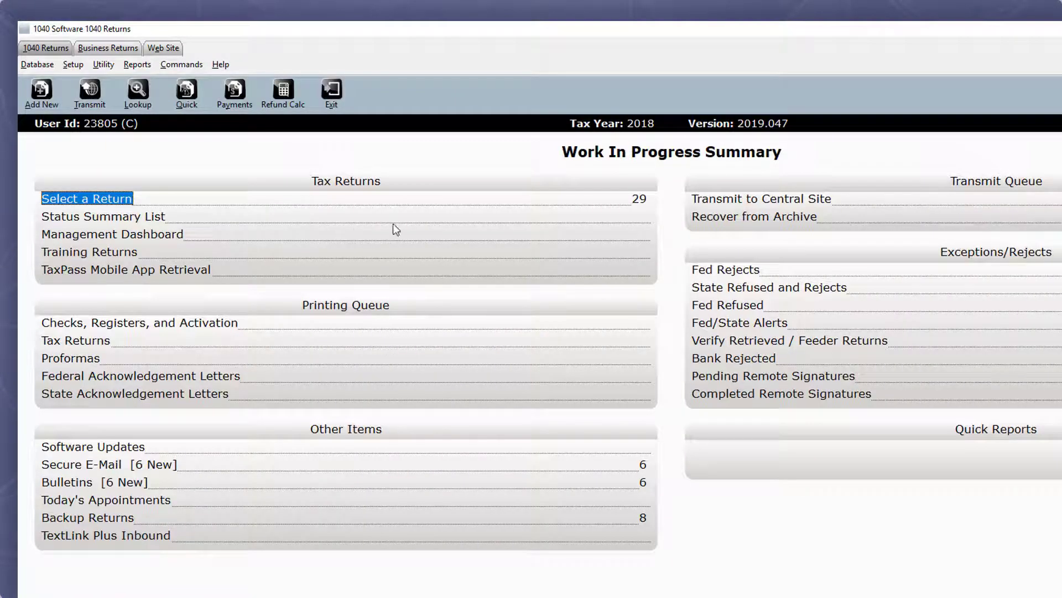
{"action": "left_click", "coordinate": [104, 219]}
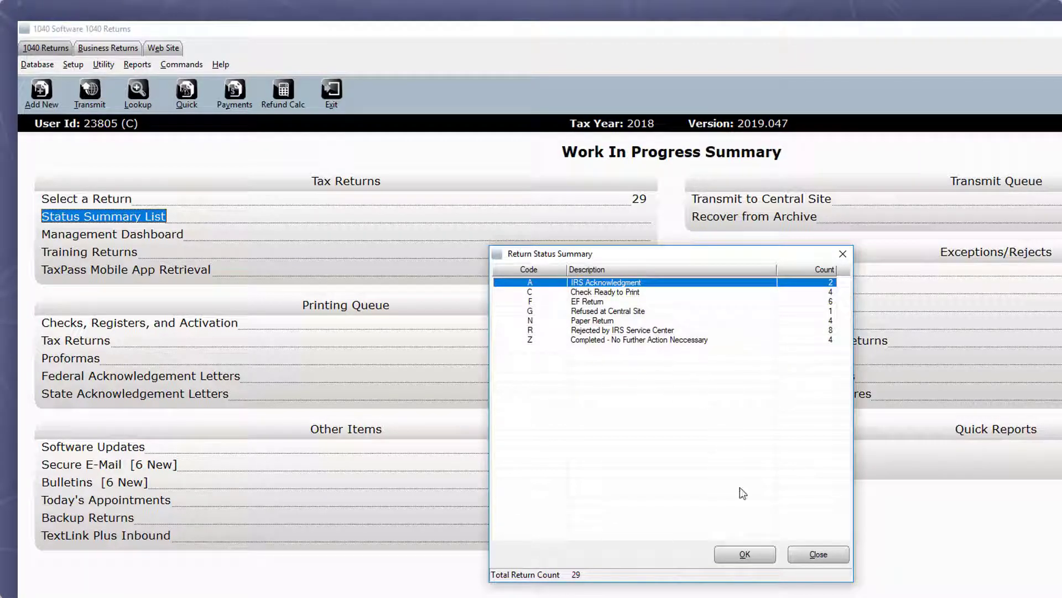
{"action": "left_click", "coordinate": [819, 554]}
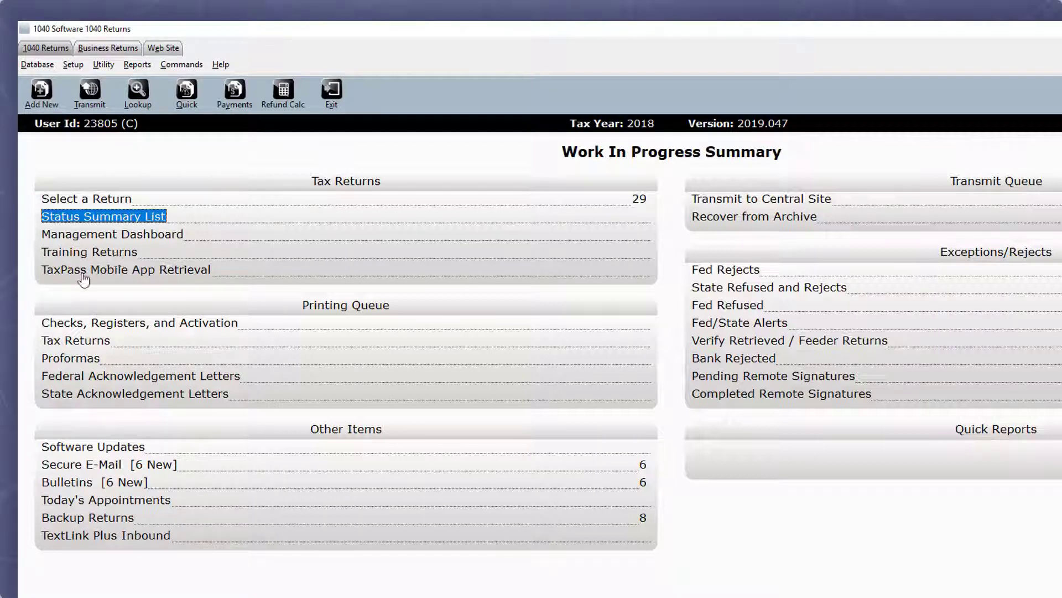
- Try the TaxPass Mobile App Retrieval and return to the Work In Progress Summary
{"action": "left_click", "coordinate": [172, 275]}
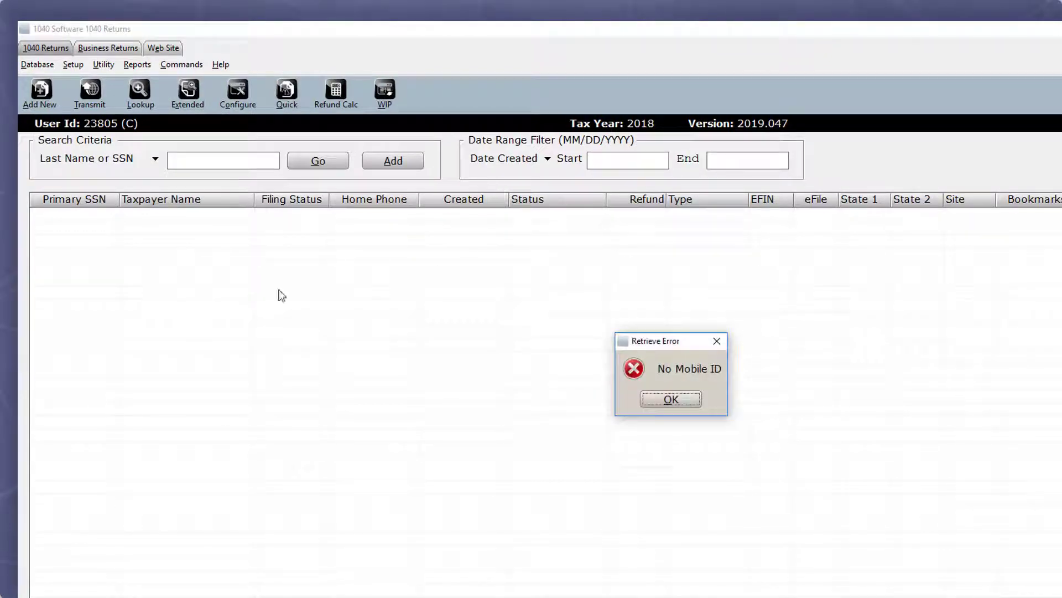
{"action": "left_click", "coordinate": [717, 340]}
{"action": "left_click", "coordinate": [384, 89]}
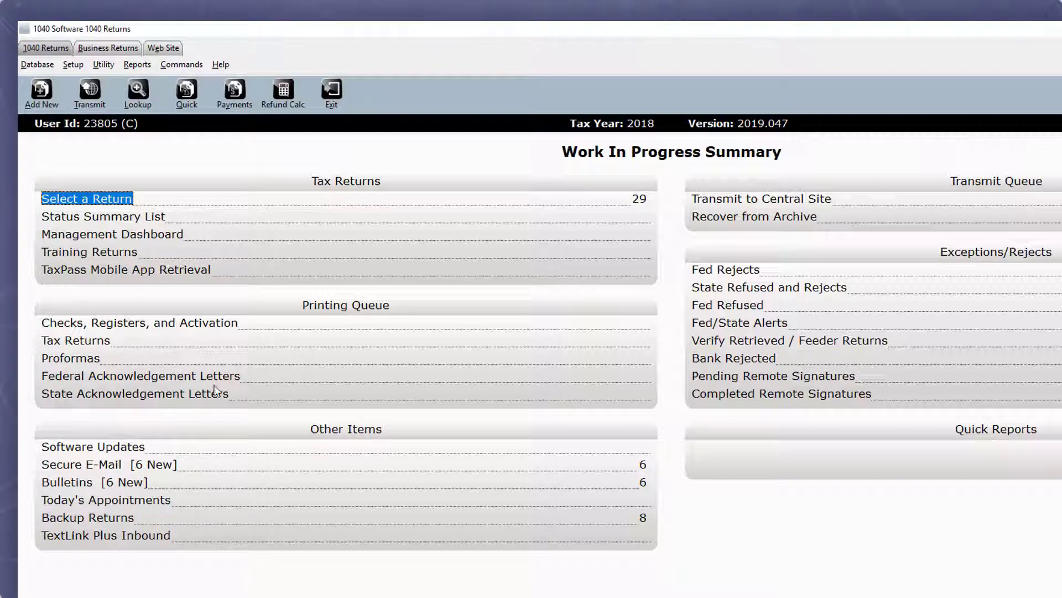
- Review the checks to print, the check register and the check inventory under Checks, Registers, and Activation
{"action": "left_click", "coordinate": [186, 323]}
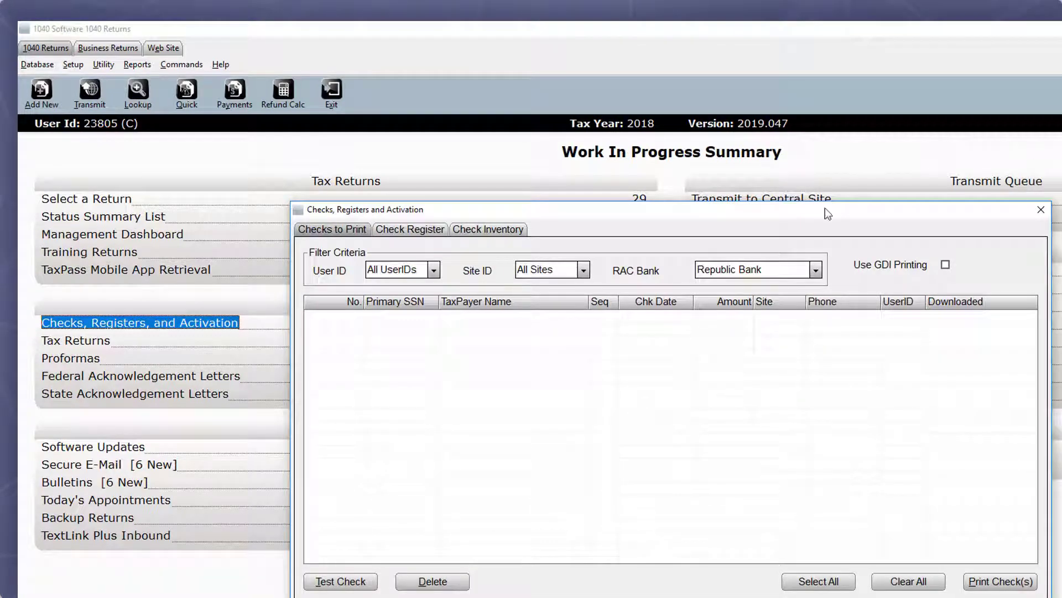
{"action": "left_click", "coordinate": [420, 230]}
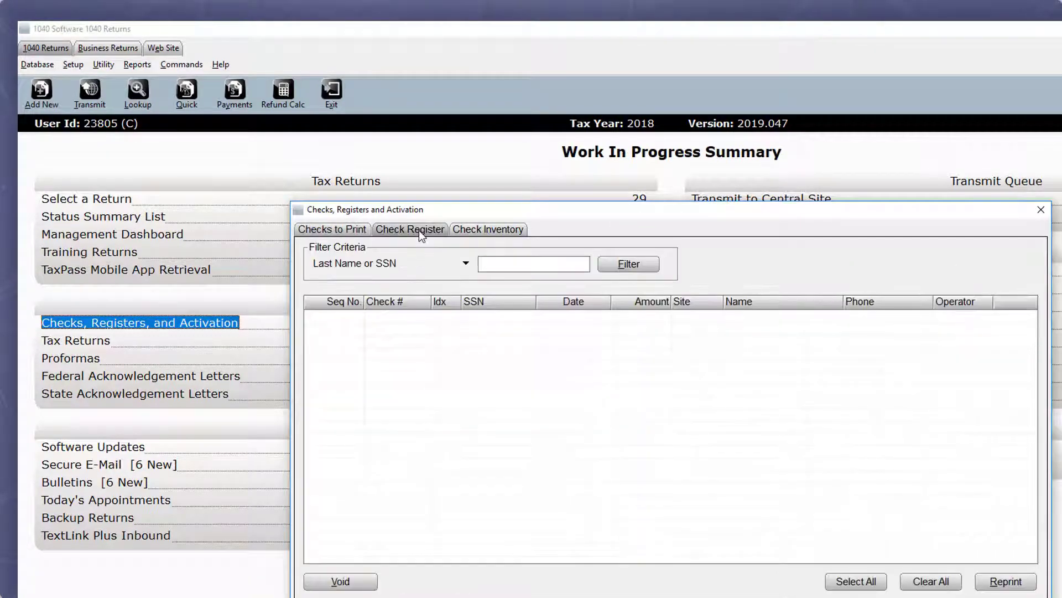
{"action": "left_click", "coordinate": [493, 229]}
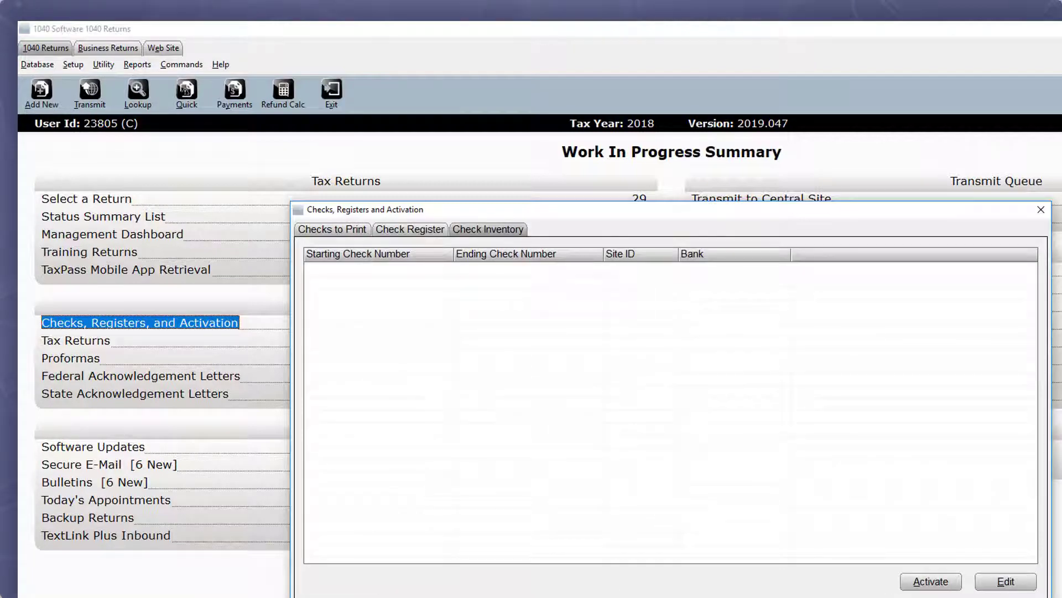
{"action": "left_click", "coordinate": [1041, 210]}
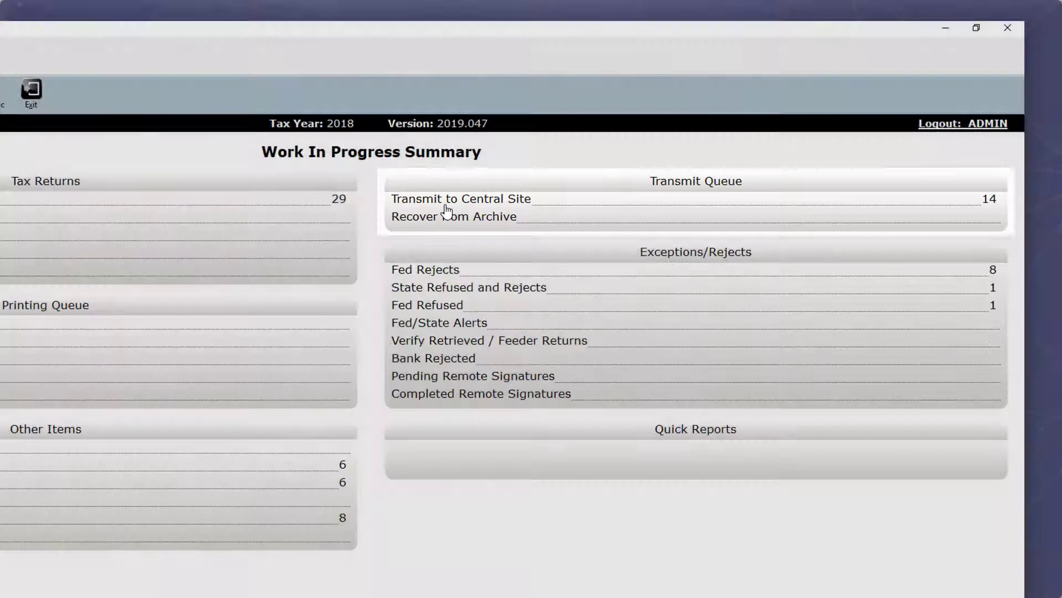
- Review the items queued for transmission to the central site without transmitting, and view the Status Summary List
{"action": "left_click", "coordinate": [445, 203]}
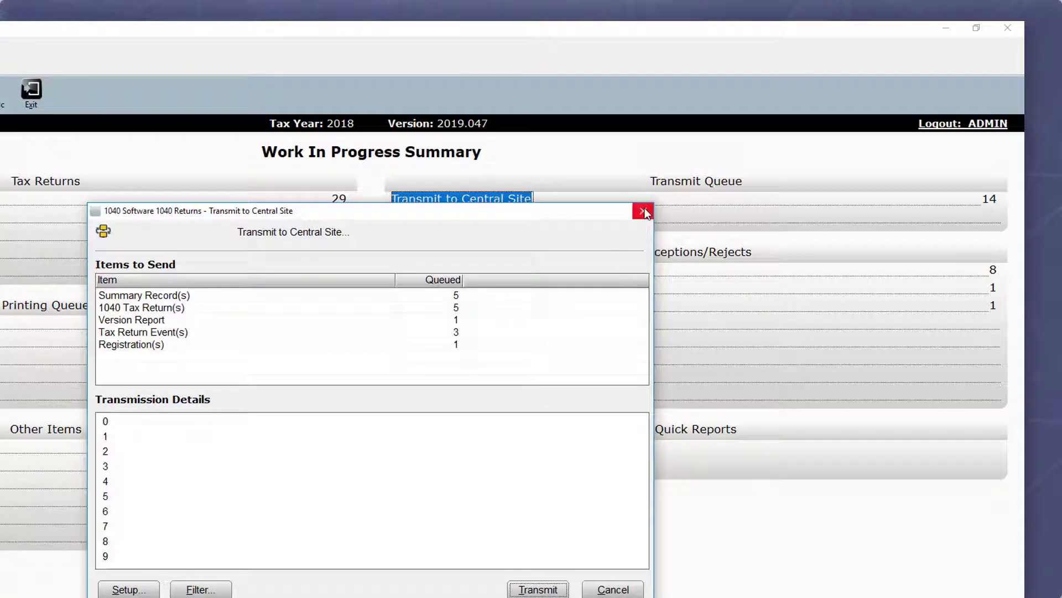
{"action": "left_click", "coordinate": [637, 591]}
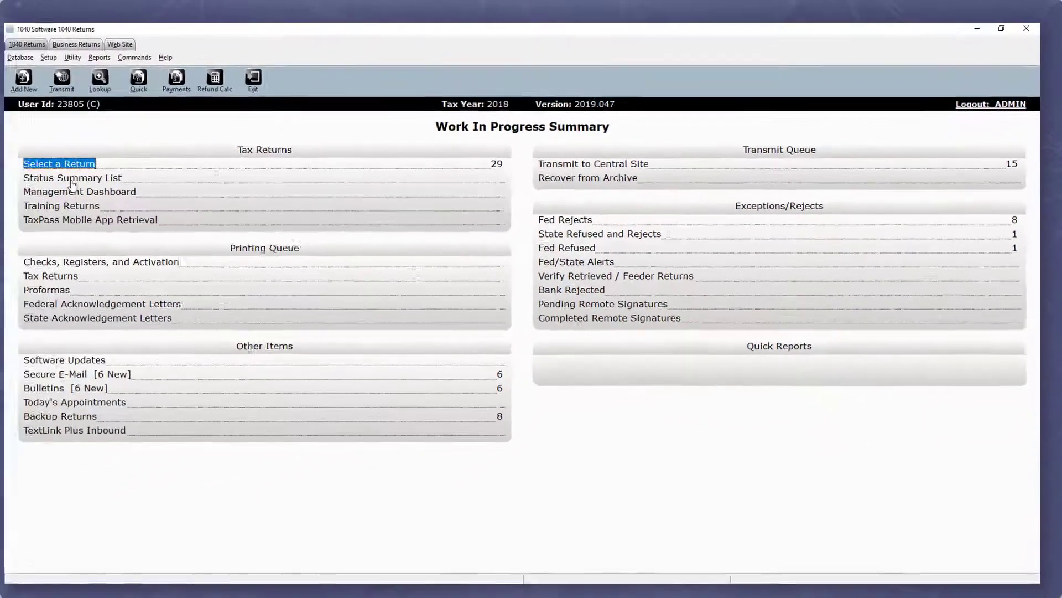
{"action": "left_click", "coordinate": [89, 176]}
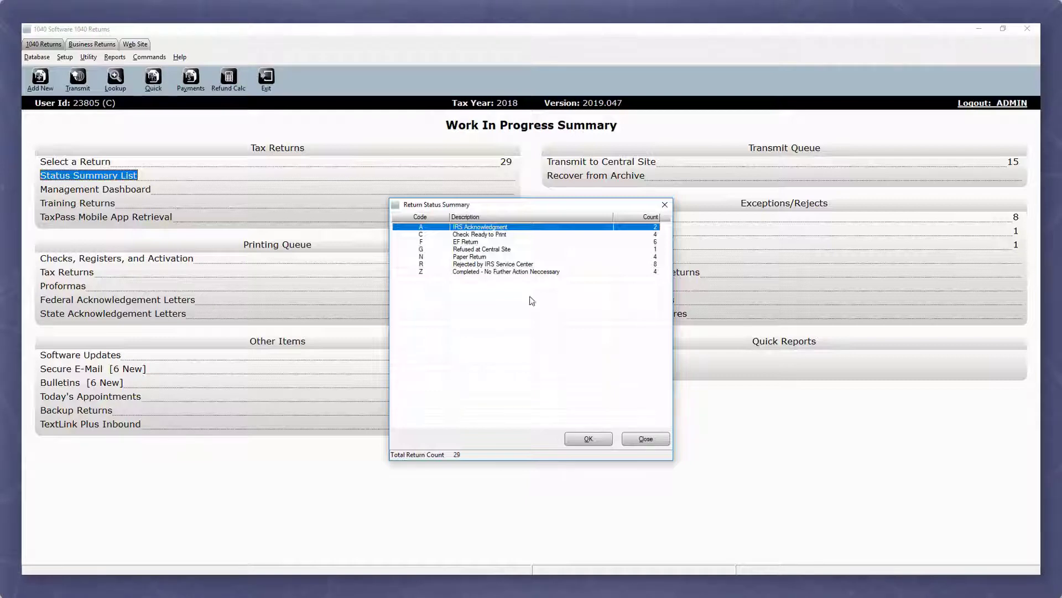
{"action": "left_click", "coordinate": [645, 439]}
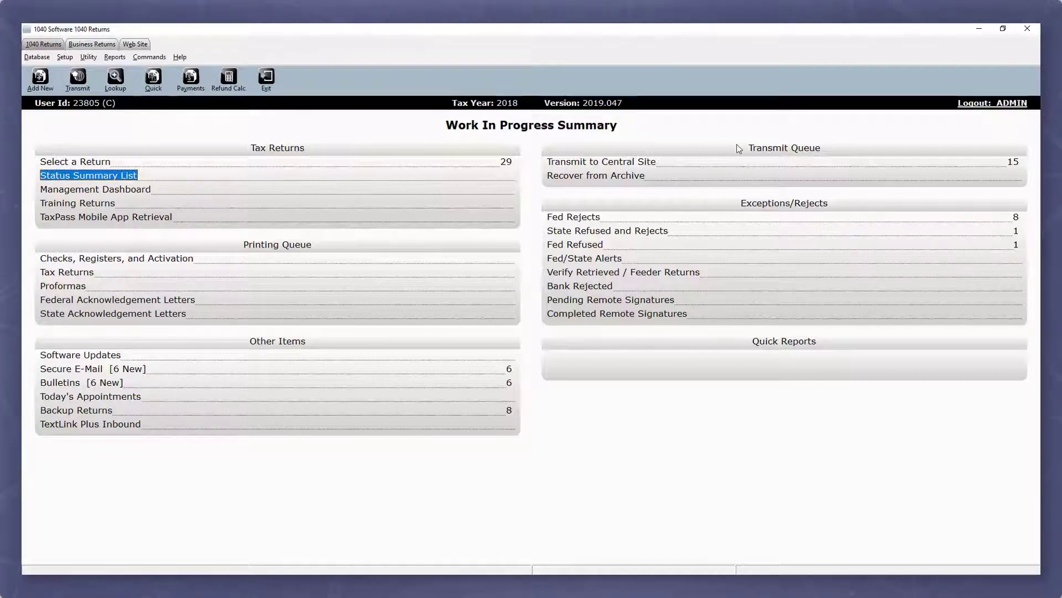
- Open the first return in the Fed Rejects list, jump to the form behind its reject message, and return to the Work In Progress Summary
{"action": "left_click", "coordinate": [576, 220]}
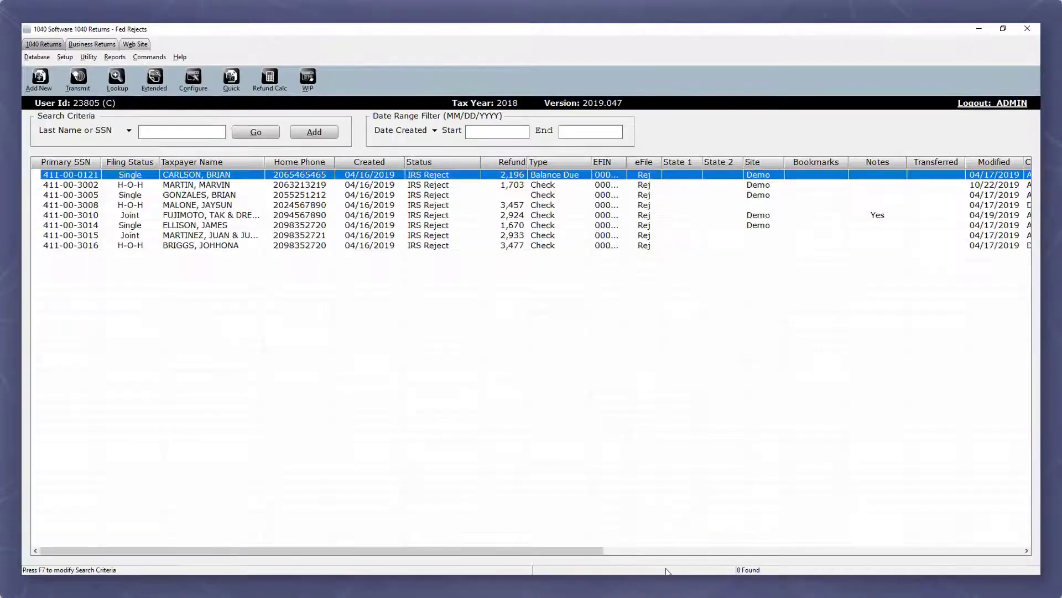
{"action": "double_click", "coordinate": [404, 175]}
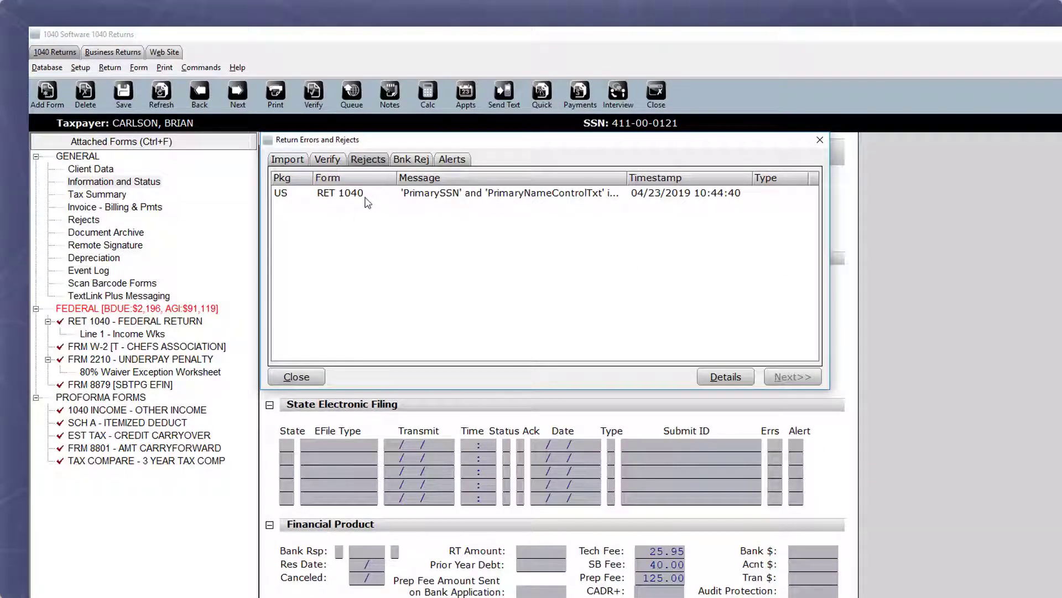
{"action": "left_click", "coordinate": [502, 194]}
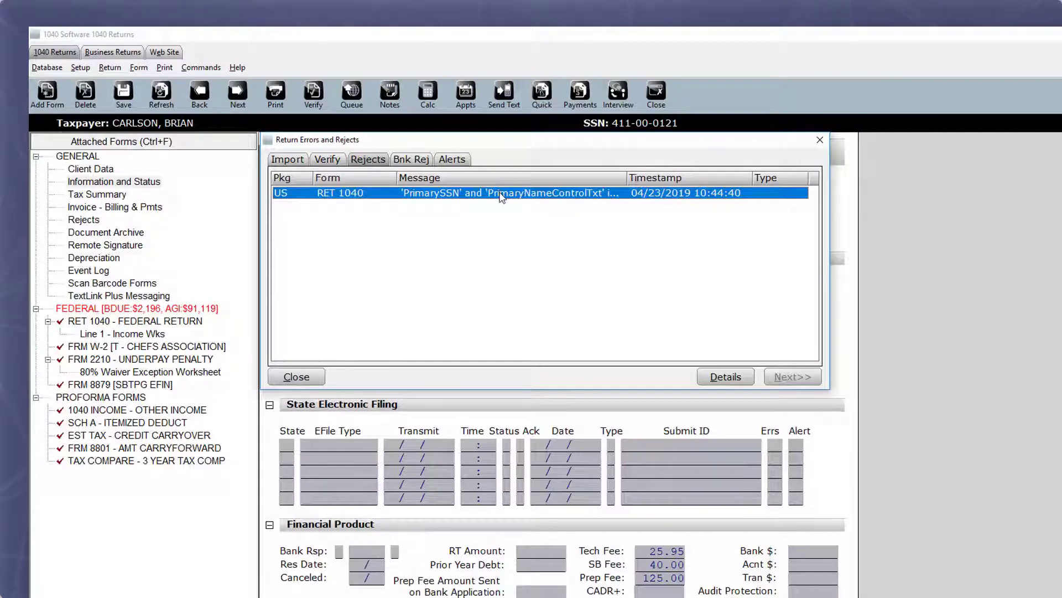
{"action": "double_click", "coordinate": [502, 193]}
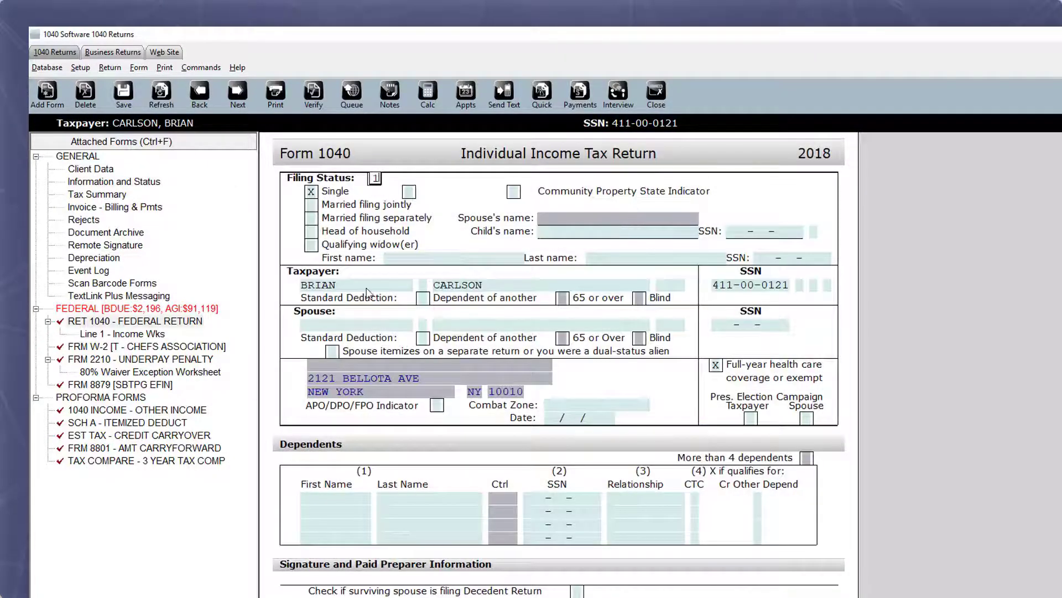
{"action": "left_click", "coordinate": [657, 94]}
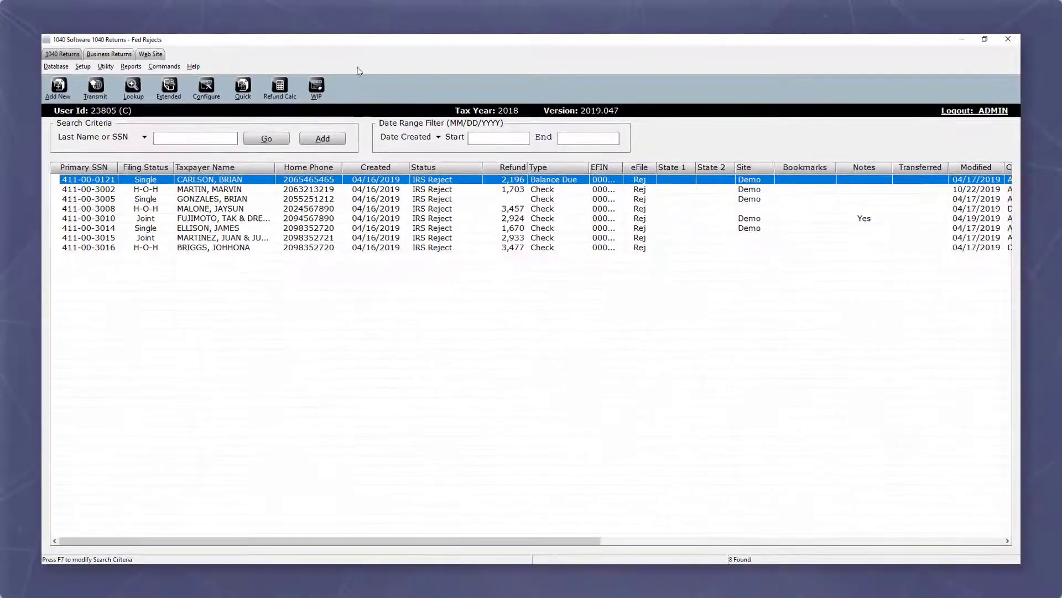
{"action": "left_click", "coordinate": [315, 85]}
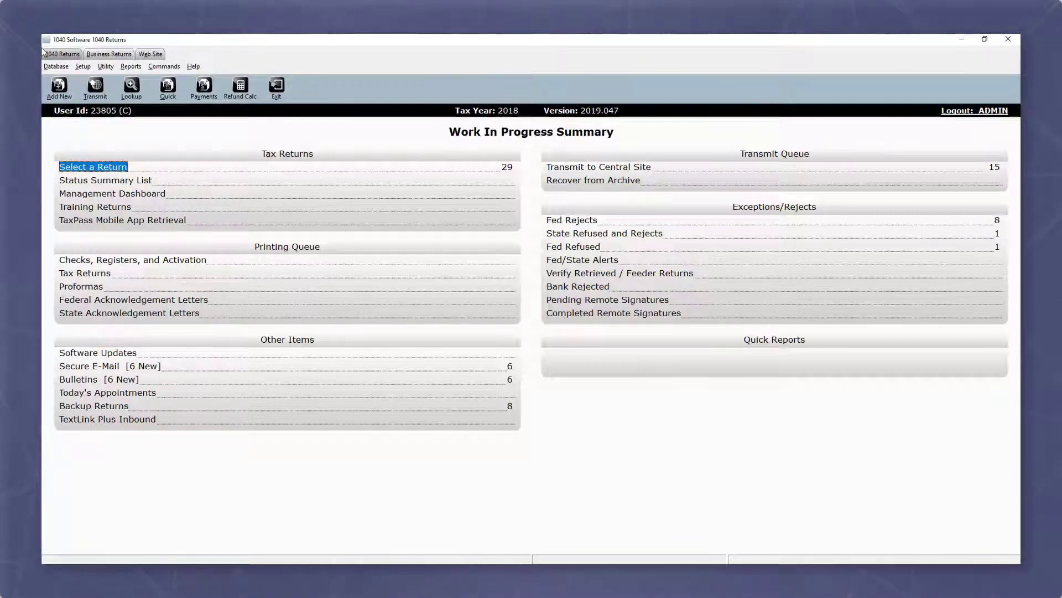
- Review the required and extended sections in the Software Setup Wizard and leave it without changes
{"action": "left_click", "coordinate": [83, 66]}
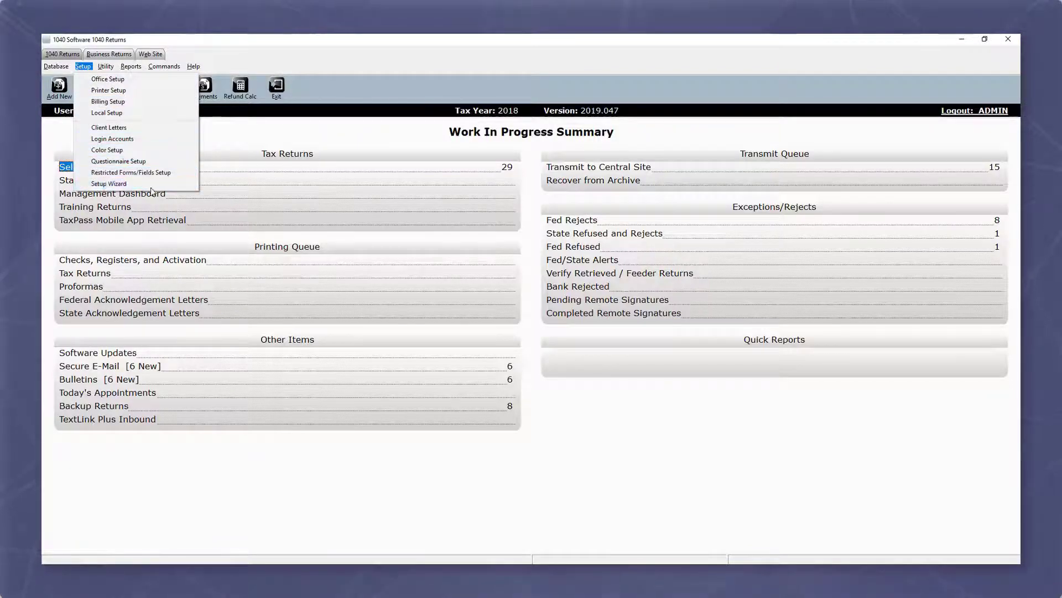
{"action": "left_click", "coordinate": [108, 184]}
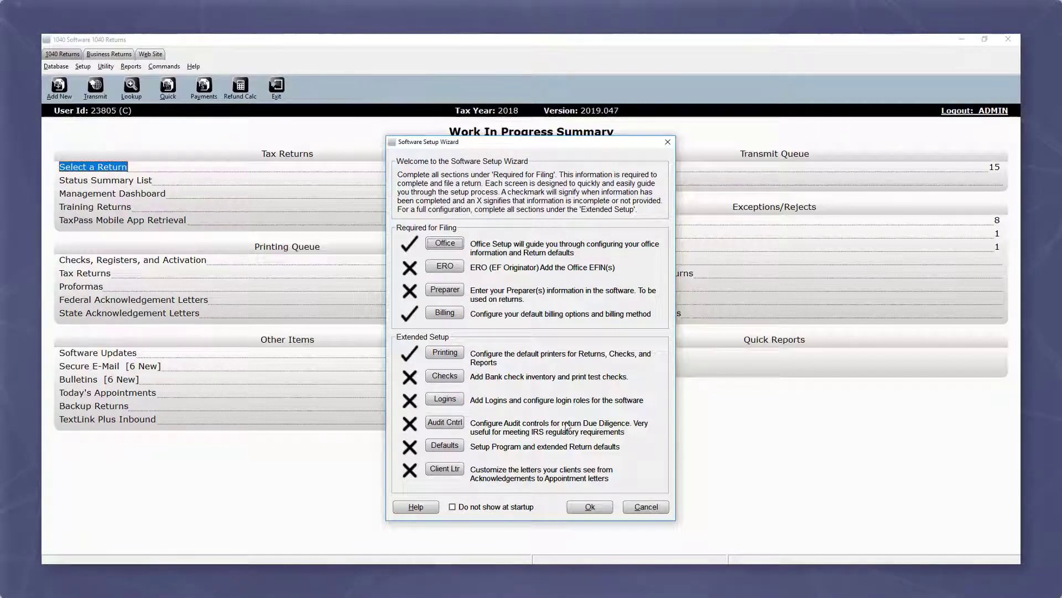
{"action": "left_click", "coordinate": [646, 506]}
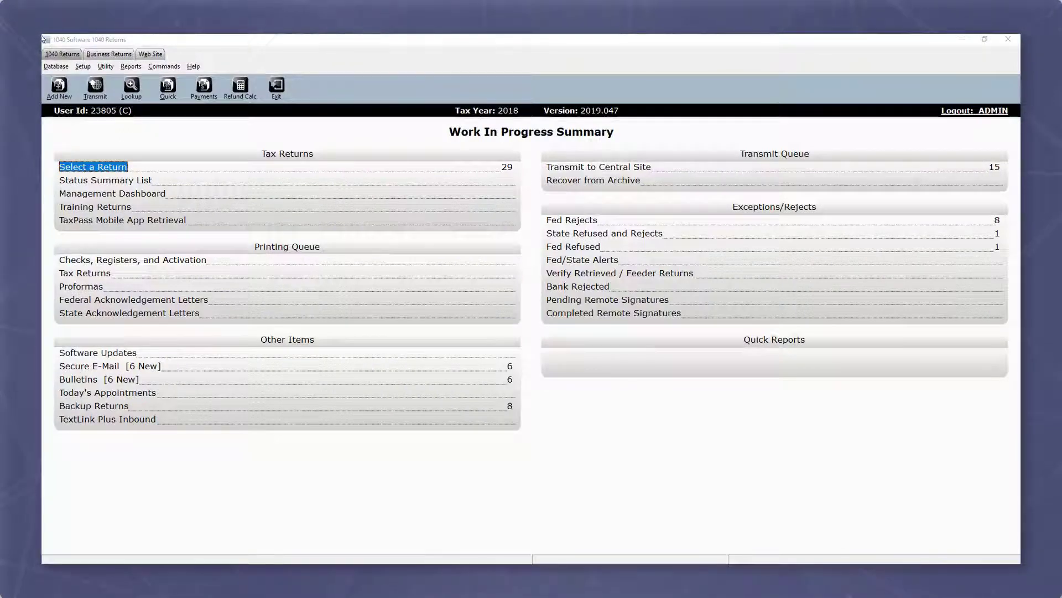
- Bring up the Social Security Number entry for a new return, dismiss it, and go back to the Work In Progress Summary
{"action": "left_click", "coordinate": [62, 97]}
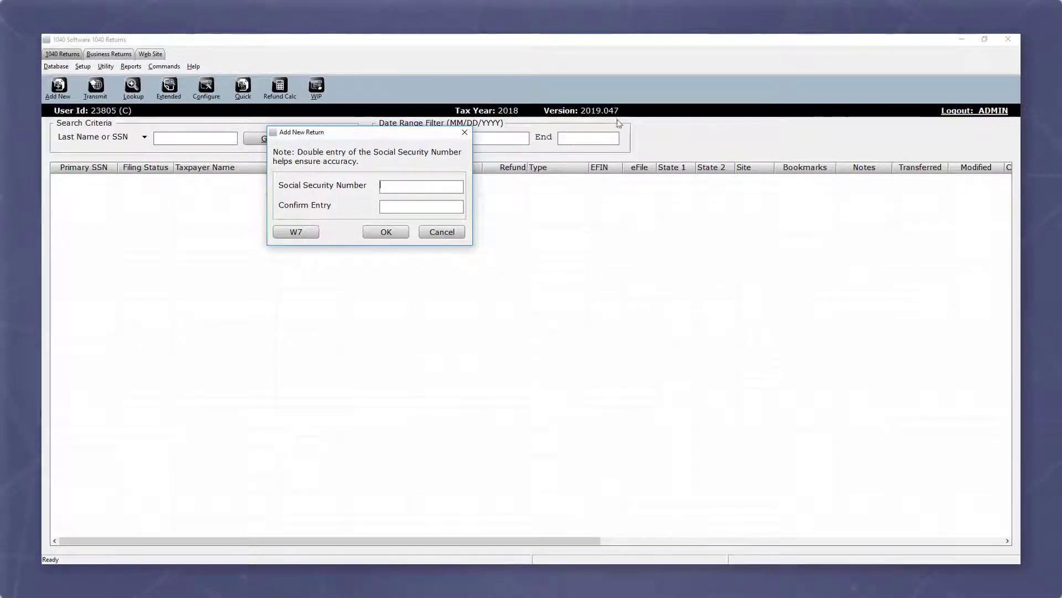
{"action": "left_click", "coordinate": [464, 132]}
{"action": "left_click", "coordinate": [317, 89]}
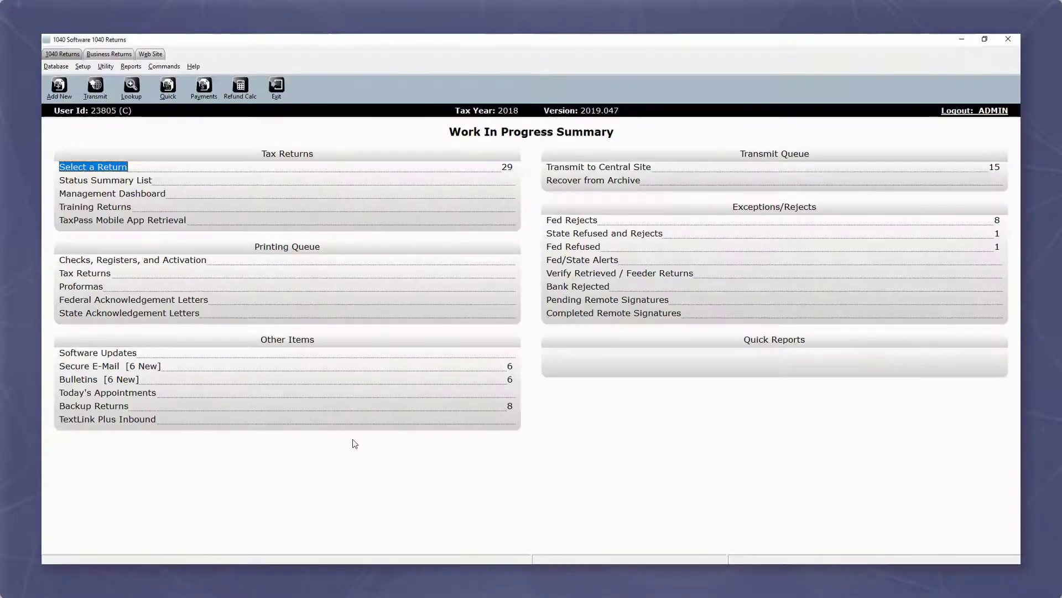
- List all returns without search criteria and open the unnamed single-filer EF return created on 11/08/2019
{"action": "left_click", "coordinate": [114, 168]}
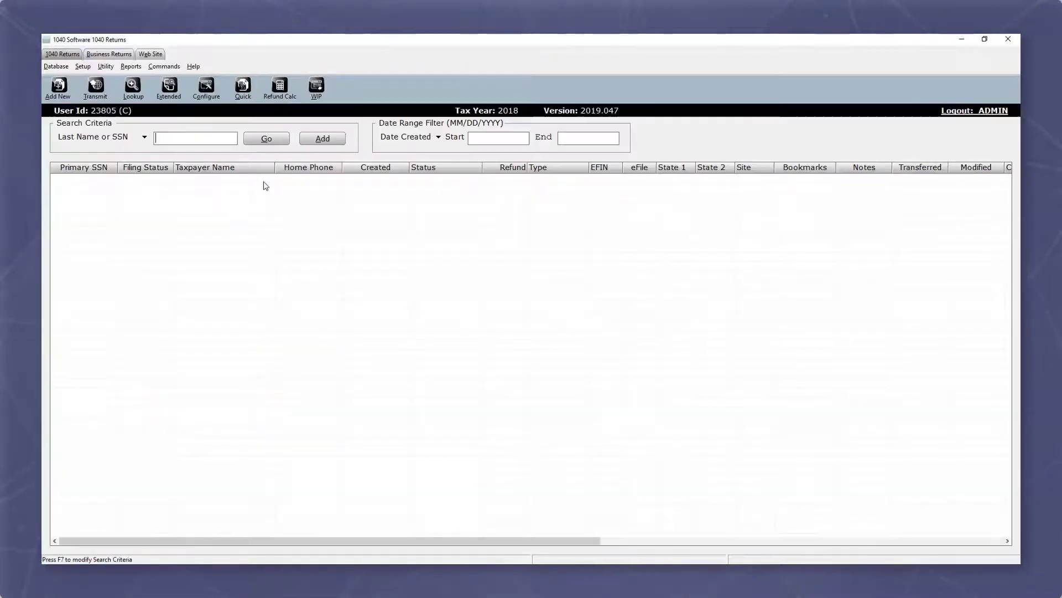
{"action": "left_click", "coordinate": [277, 139]}
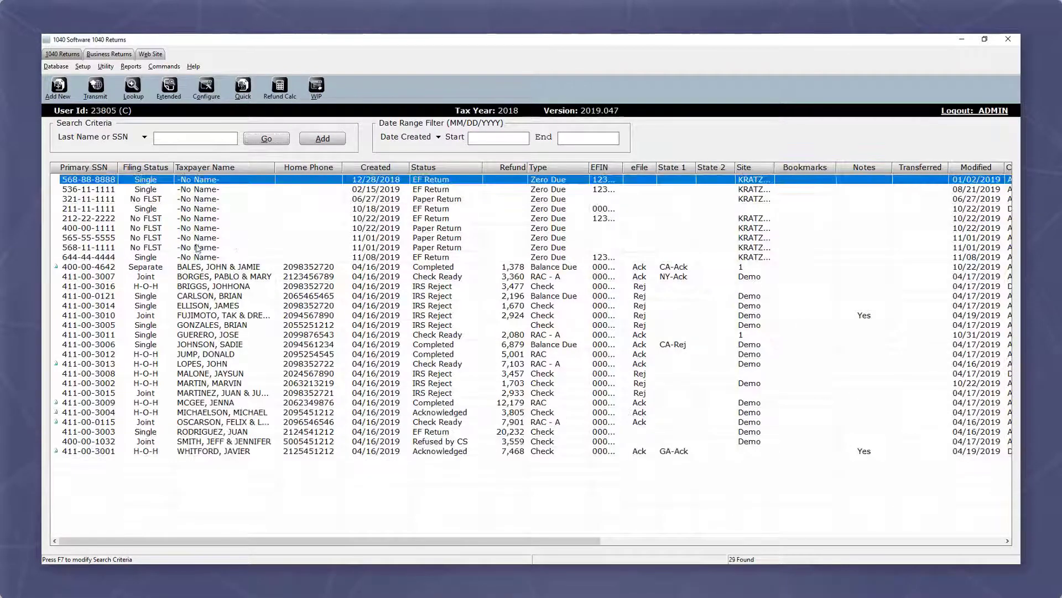
{"action": "double_click", "coordinate": [109, 257]}
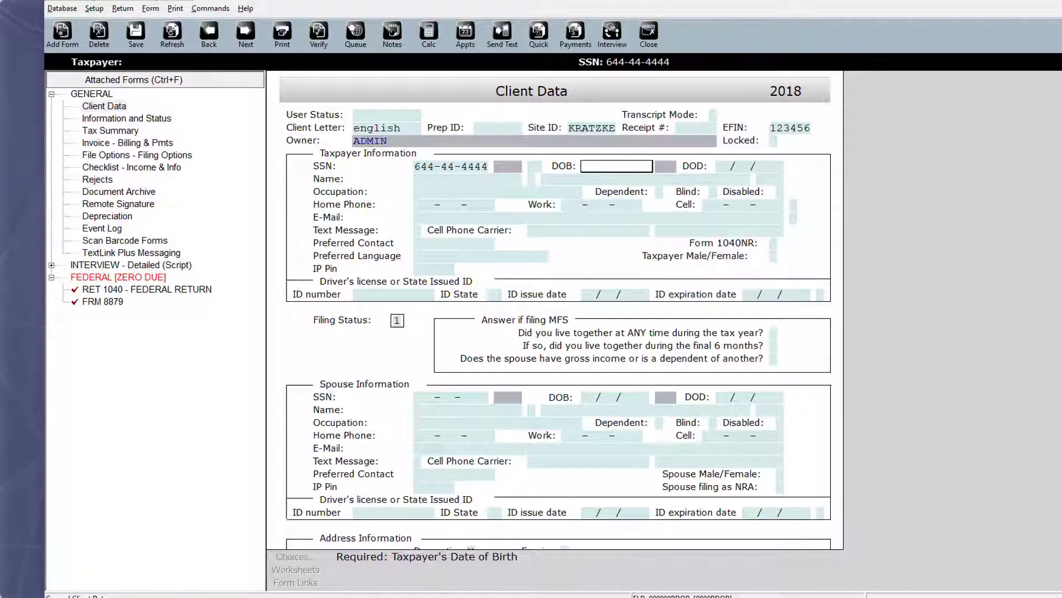
- Look through the return's Client Data form, from taxpayer and spouse information down to health coverage and dependents
{"action": "scroll", "coordinate": [555, 310], "scroll_direction": "down", "scroll_amount": 12}
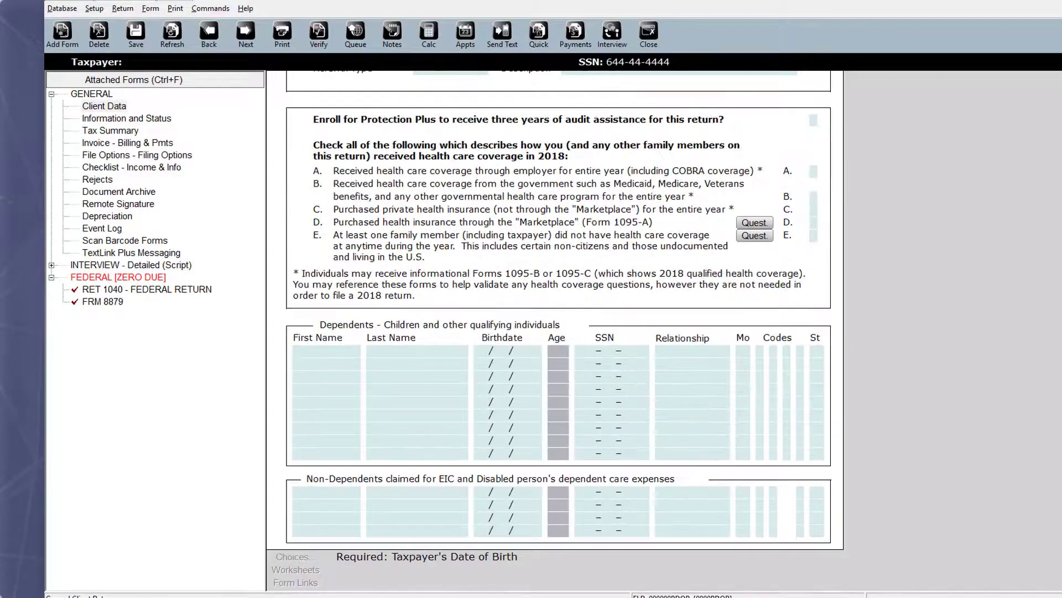
{"action": "scroll", "coordinate": [555, 310], "scroll_direction": "up", "scroll_amount": 12}
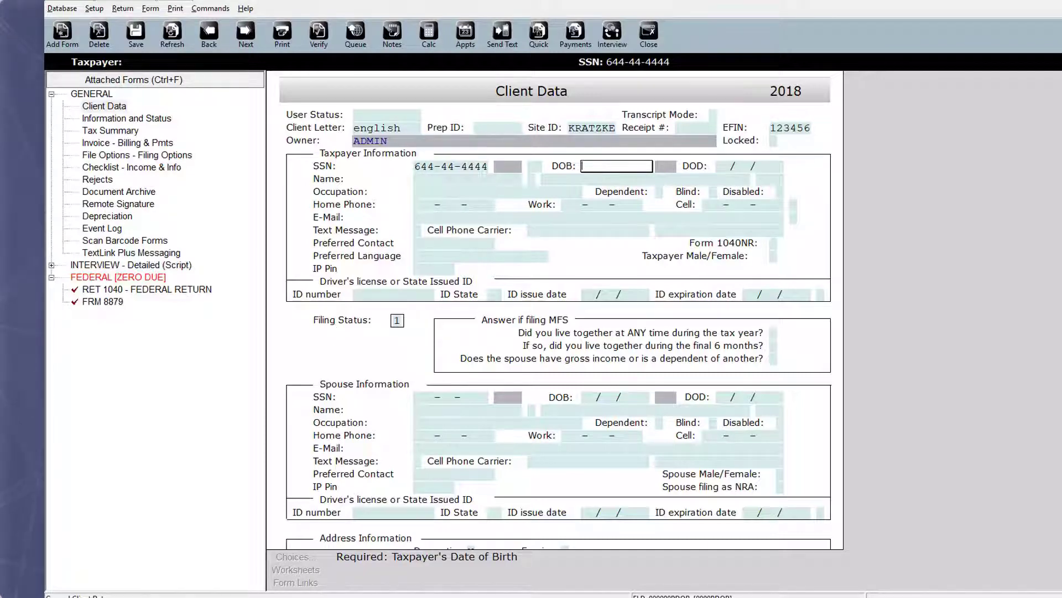
{"action": "scroll", "coordinate": [555, 310], "scroll_direction": "down", "scroll_amount": 4}
{"action": "scroll", "coordinate": [558, 310], "scroll_direction": "down", "scroll_amount": 4}
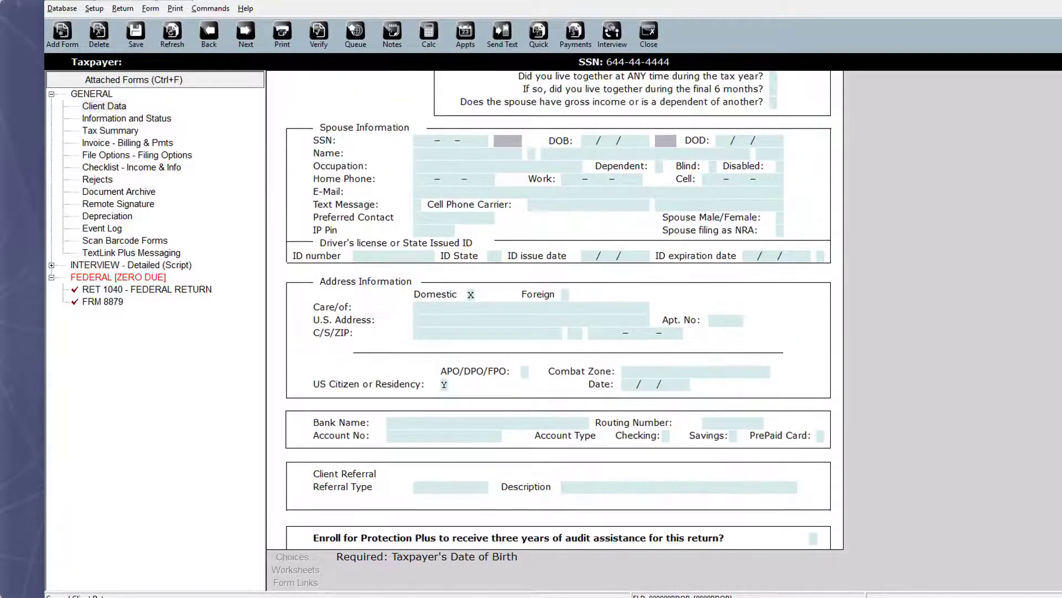
{"action": "scroll", "coordinate": [797, 257], "scroll_direction": "up", "scroll_amount": 8}
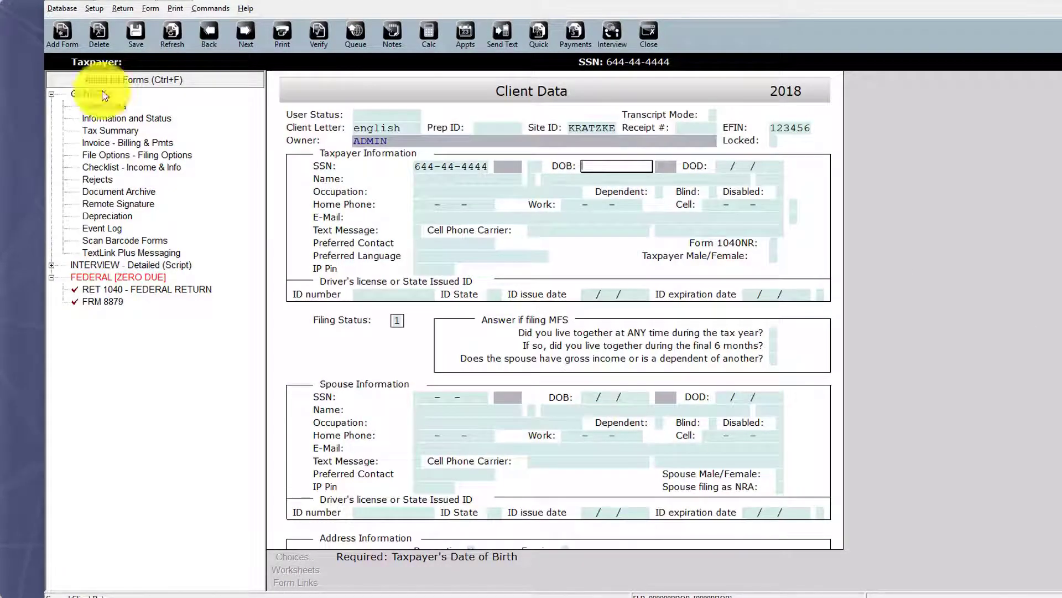
- Browse the Federal, Index and State listings of All Forms & Schedules, including the available states, and leave without adding a form
{"action": "left_click", "coordinate": [62, 35]}
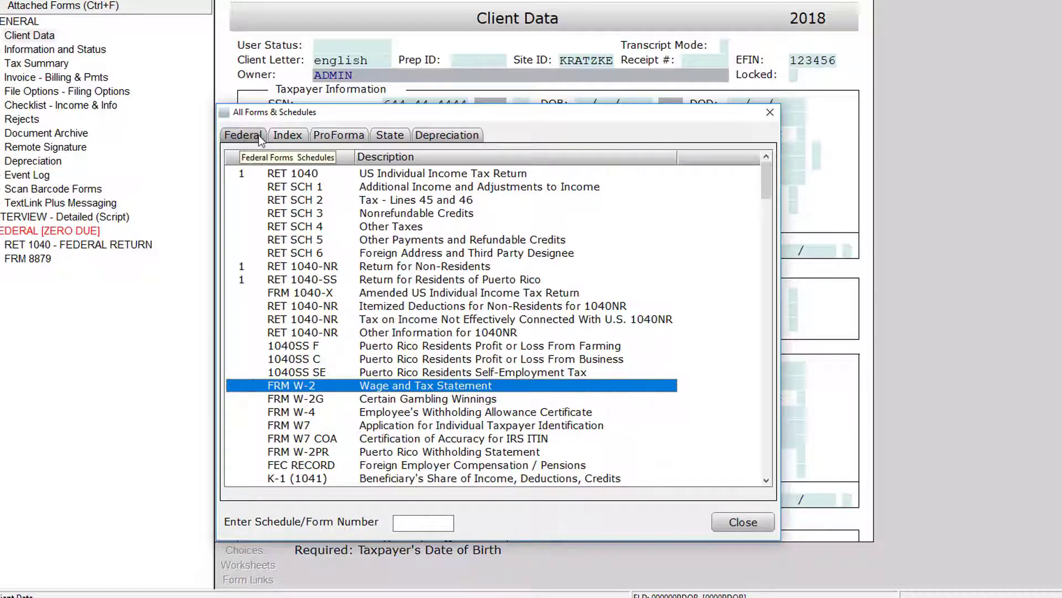
{"action": "left_click", "coordinate": [281, 135]}
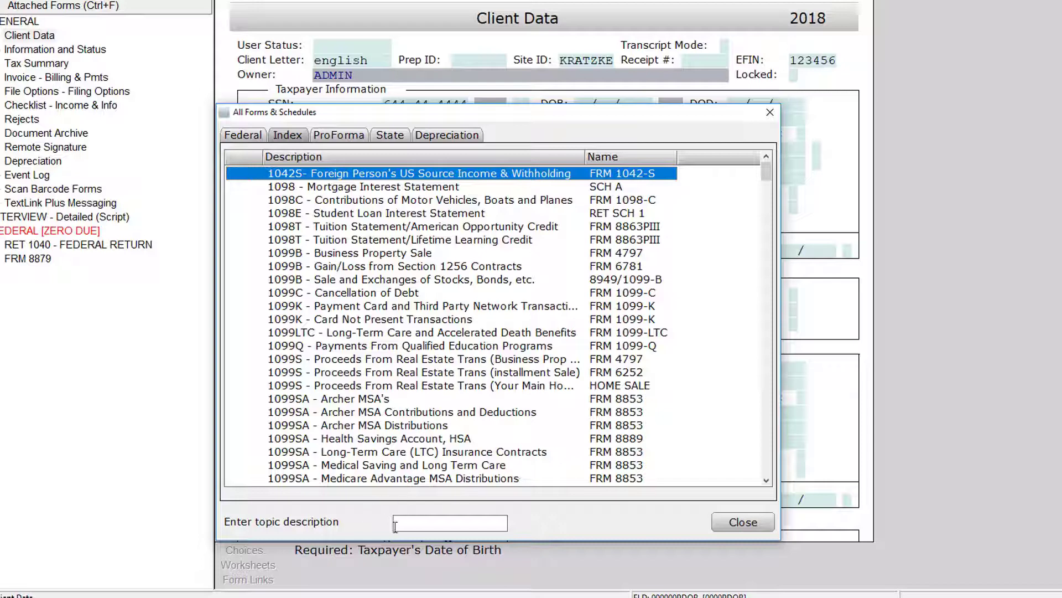
{"action": "left_click", "coordinate": [390, 135]}
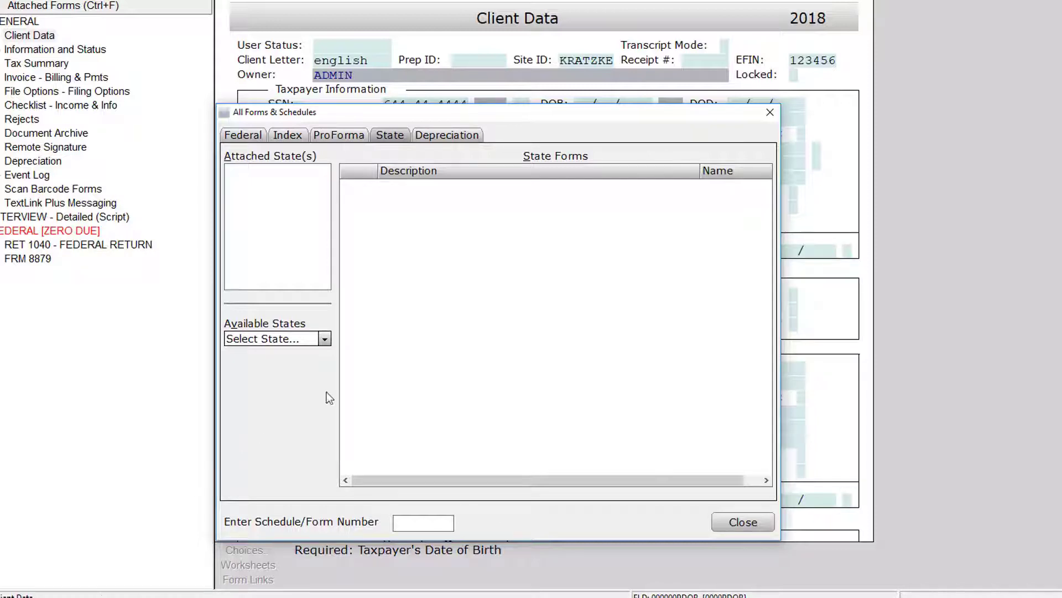
{"action": "left_click", "coordinate": [325, 338]}
{"action": "mouse_move", "coordinate": [325, 356]}
{"action": "left_mouse_down"}
{"action": "mouse_move", "coordinate": [322, 425]}
{"action": "mouse_move", "coordinate": [325, 358]}
{"action": "left_mouse_up"}
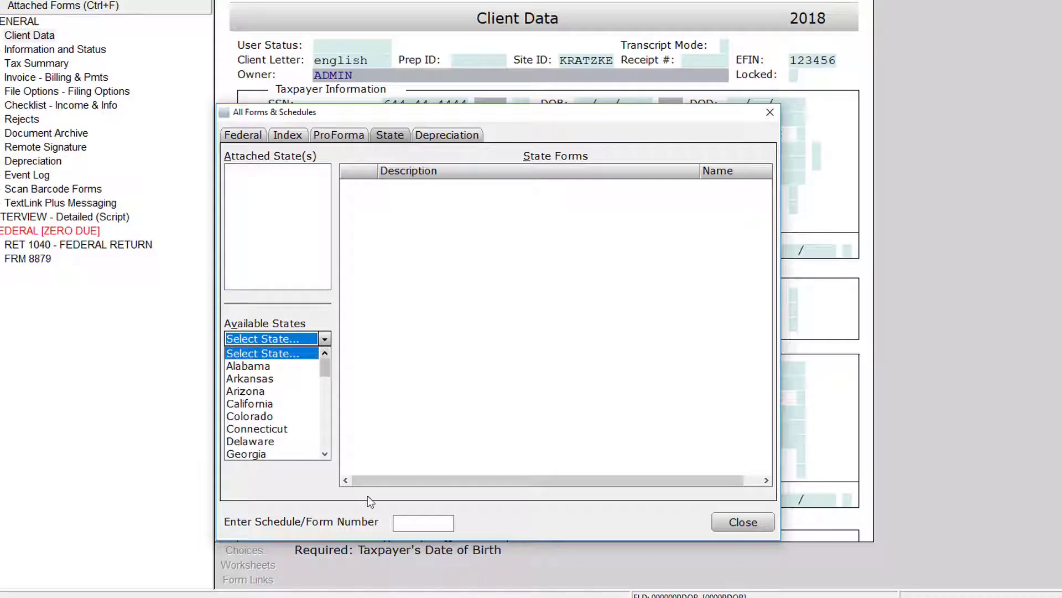
{"action": "left_click", "coordinate": [771, 114]}
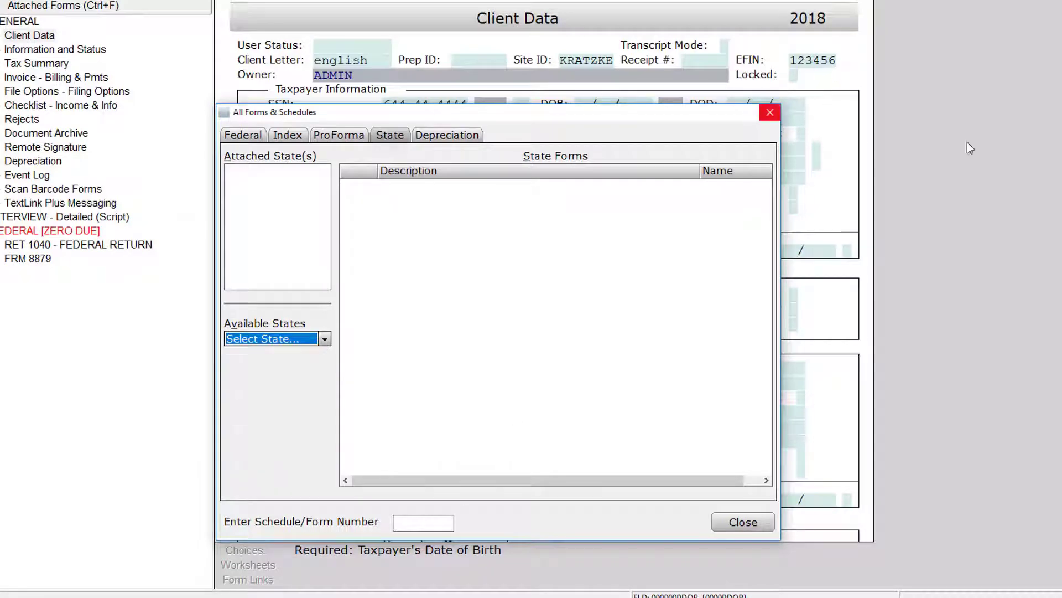
{"action": "left_click", "coordinate": [770, 112]}
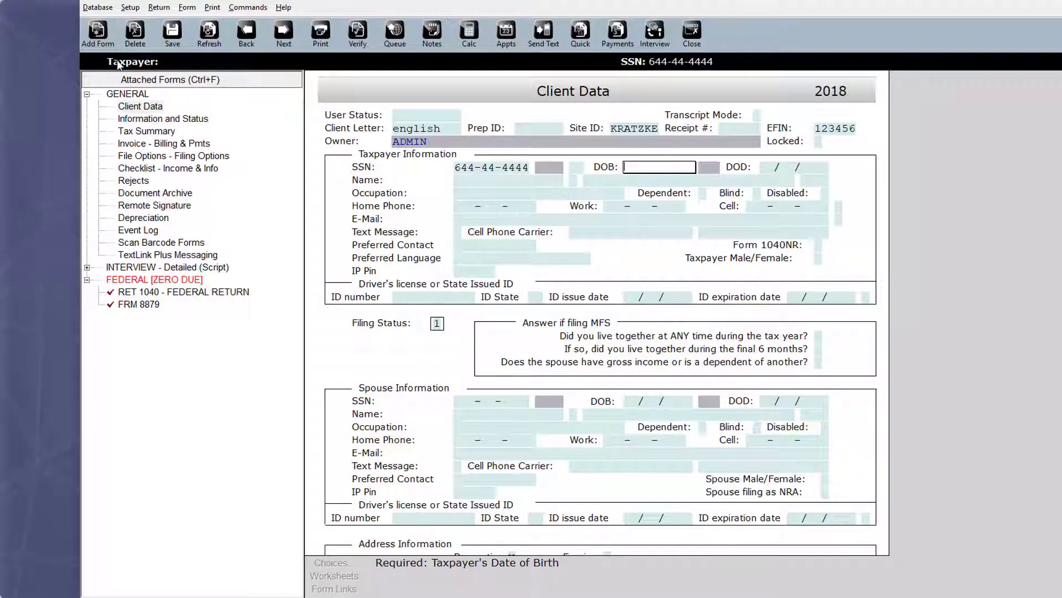
- Examine the RET 1040 federal return from filing status through the other statements and binary attachments
{"action": "left_click", "coordinate": [209, 294]}
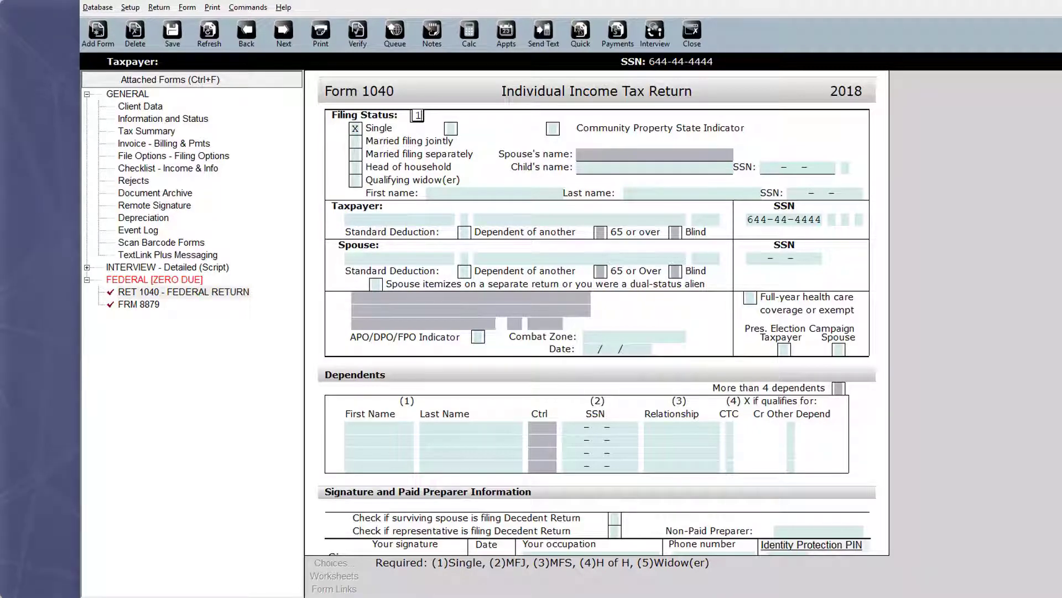
{"action": "scroll", "coordinate": [596, 314], "scroll_direction": "down", "scroll_amount": 7}
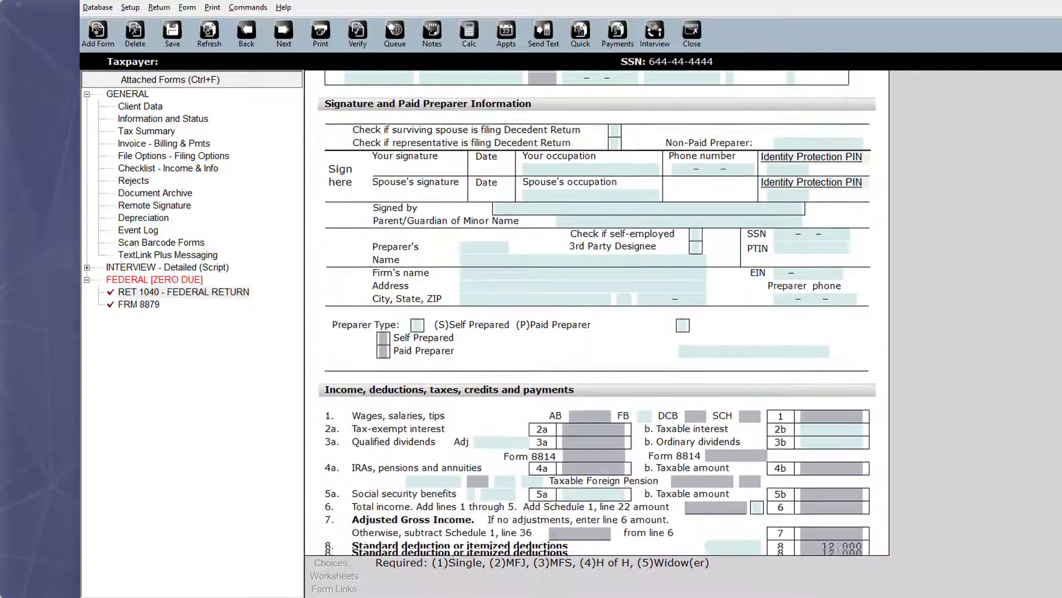
{"action": "scroll", "coordinate": [596, 313], "scroll_direction": "down", "scroll_amount": 15}
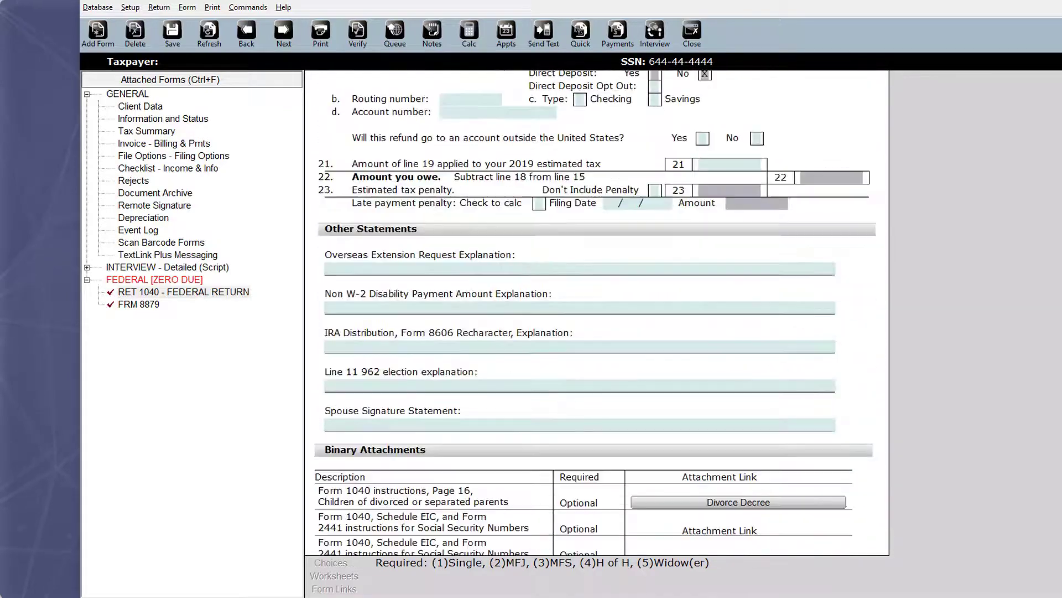
{"action": "scroll", "coordinate": [596, 314], "scroll_direction": "up", "scroll_amount": 20}
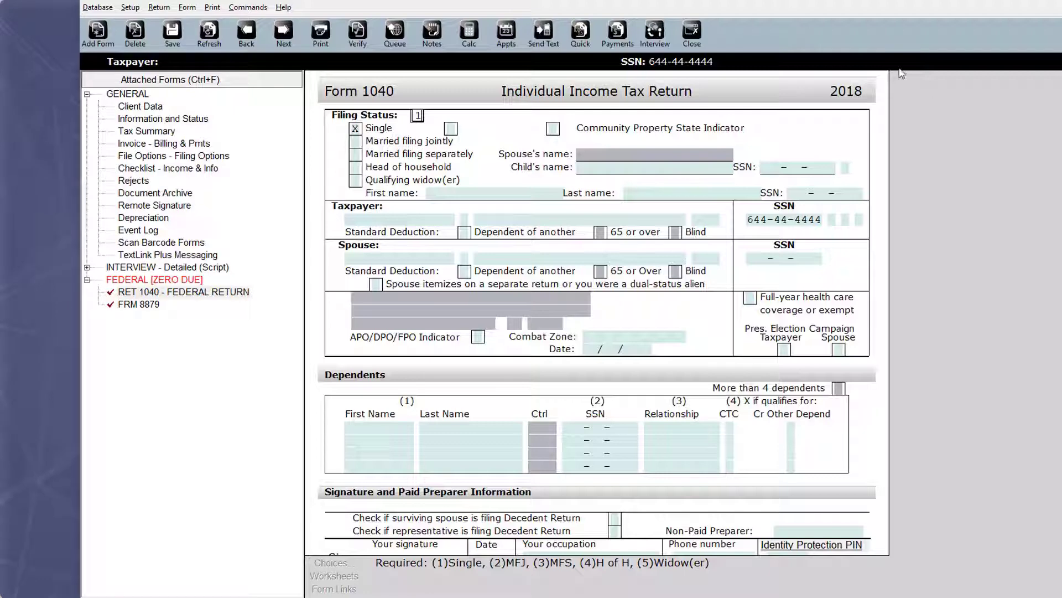
- Open the return interview, compare its Detailed (Script) and Express (Icon) modes, and return to Client Data in Detailed mode
{"action": "left_click", "coordinate": [659, 33]}
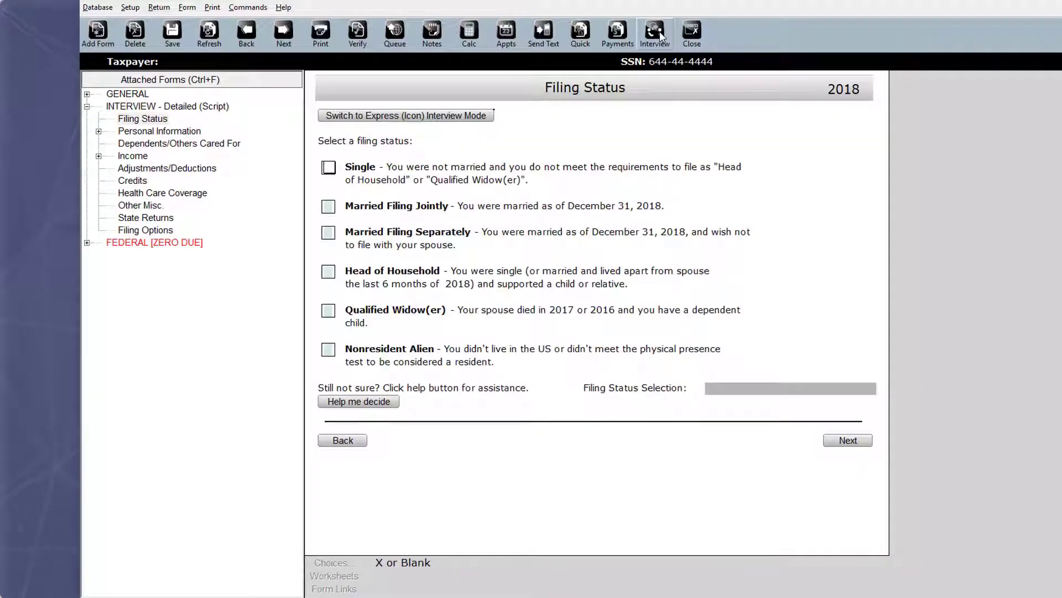
{"action": "left_click", "coordinate": [424, 115]}
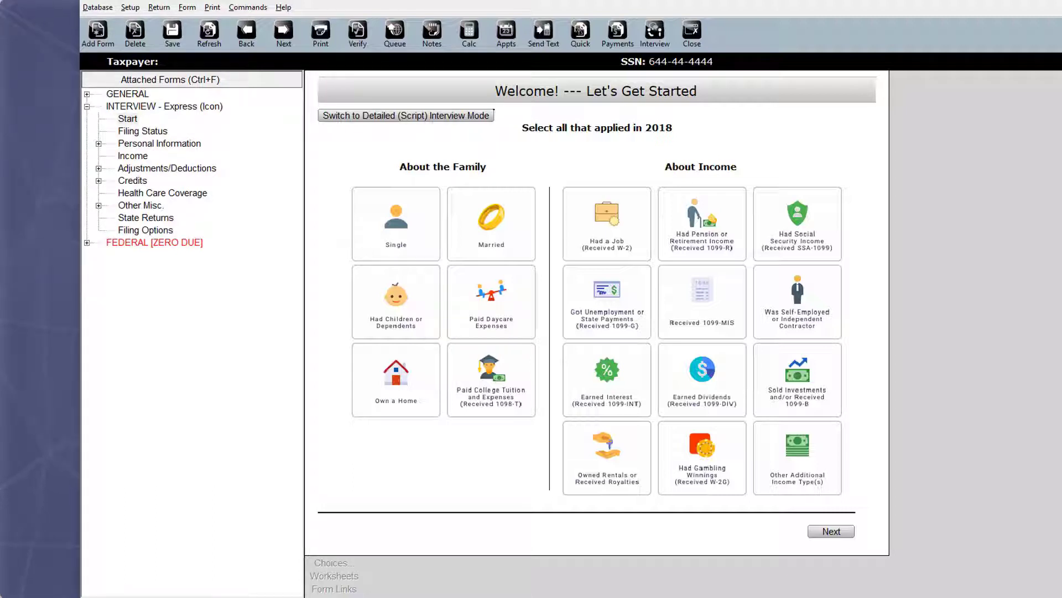
{"action": "left_click", "coordinate": [423, 116]}
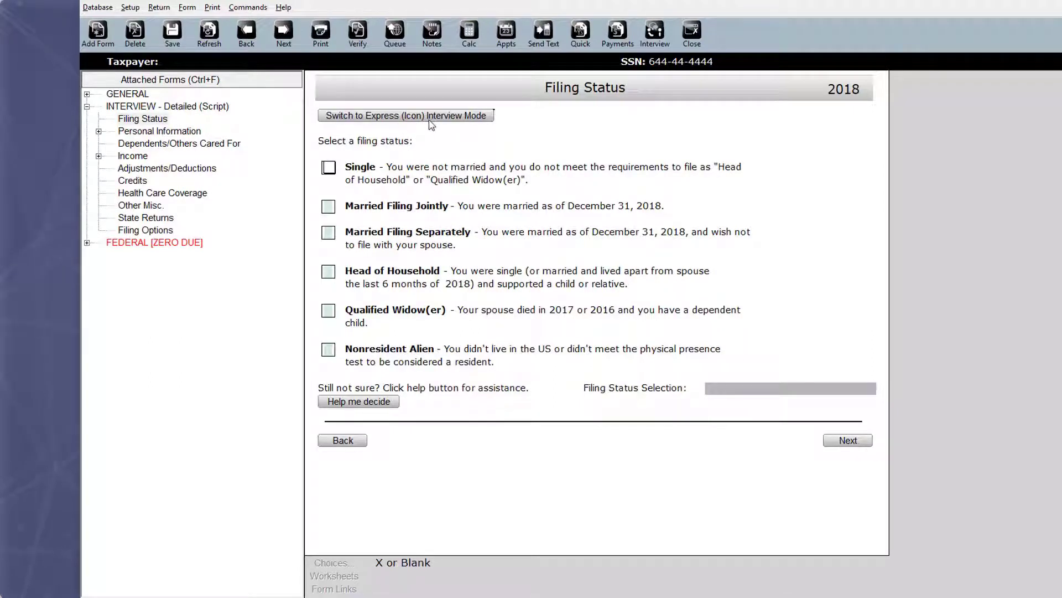
{"action": "left_click", "coordinate": [430, 118]}
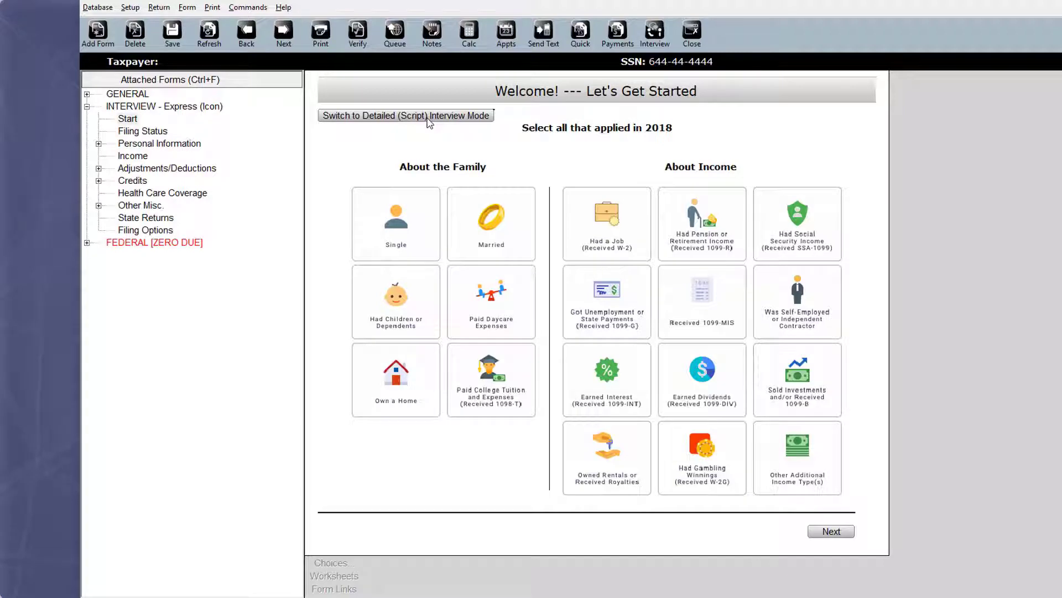
{"action": "left_click", "coordinate": [429, 118]}
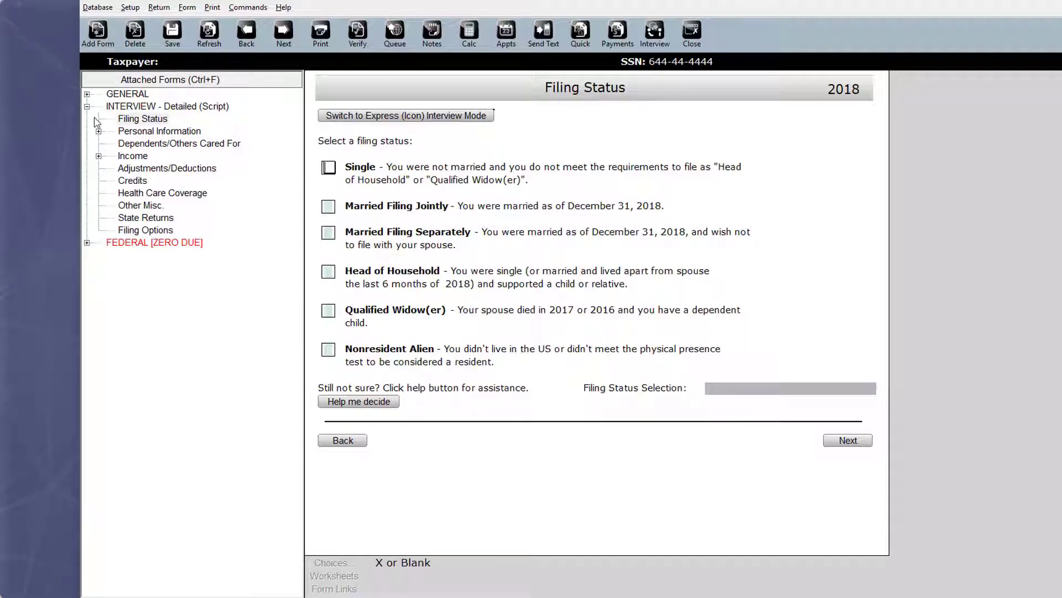
{"action": "left_click", "coordinate": [87, 94]}
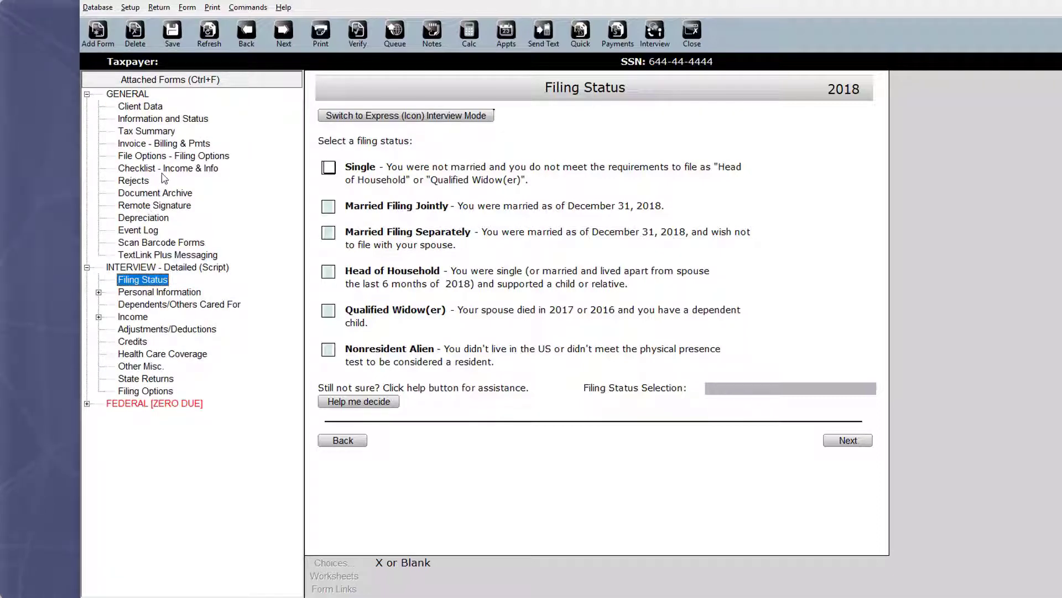
{"action": "left_click", "coordinate": [144, 109]}
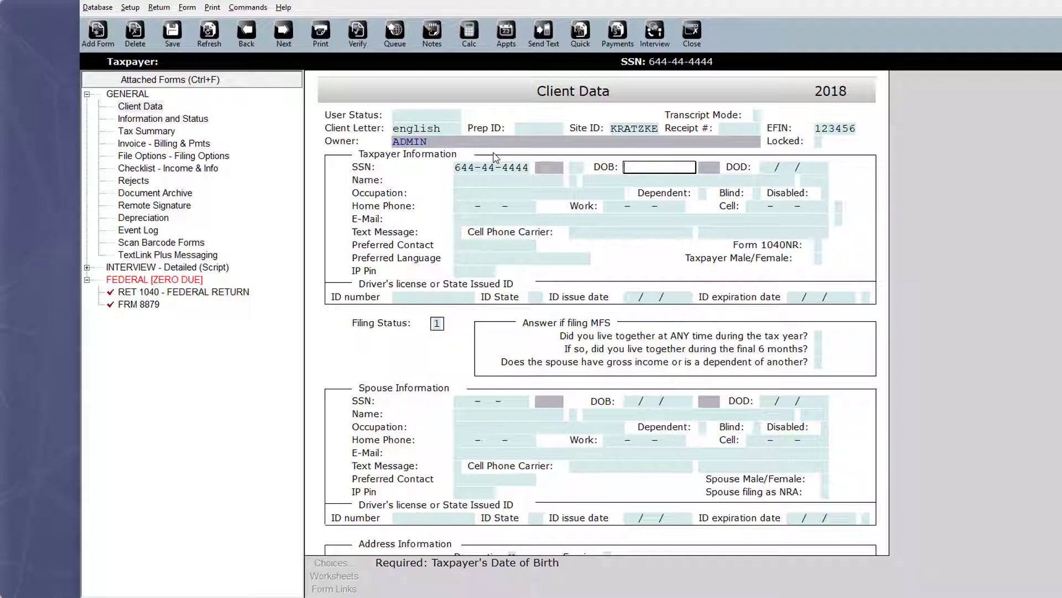
- Add the Tax Estimator to the return, review its income, printing and e-file sections, and go back to Client Data
{"action": "left_click", "coordinate": [159, 8]}
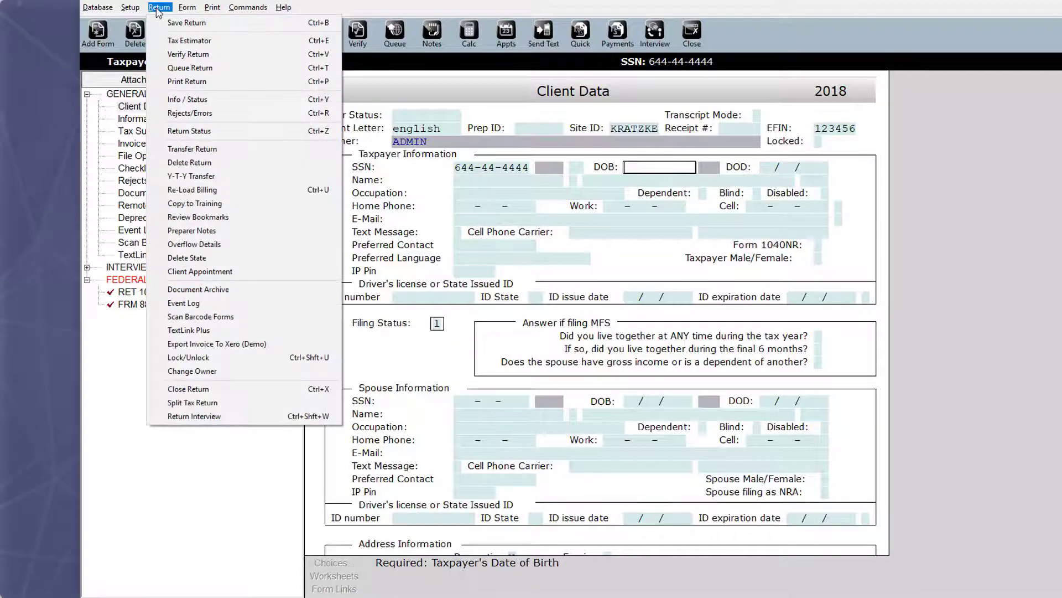
{"action": "left_click", "coordinate": [177, 42]}
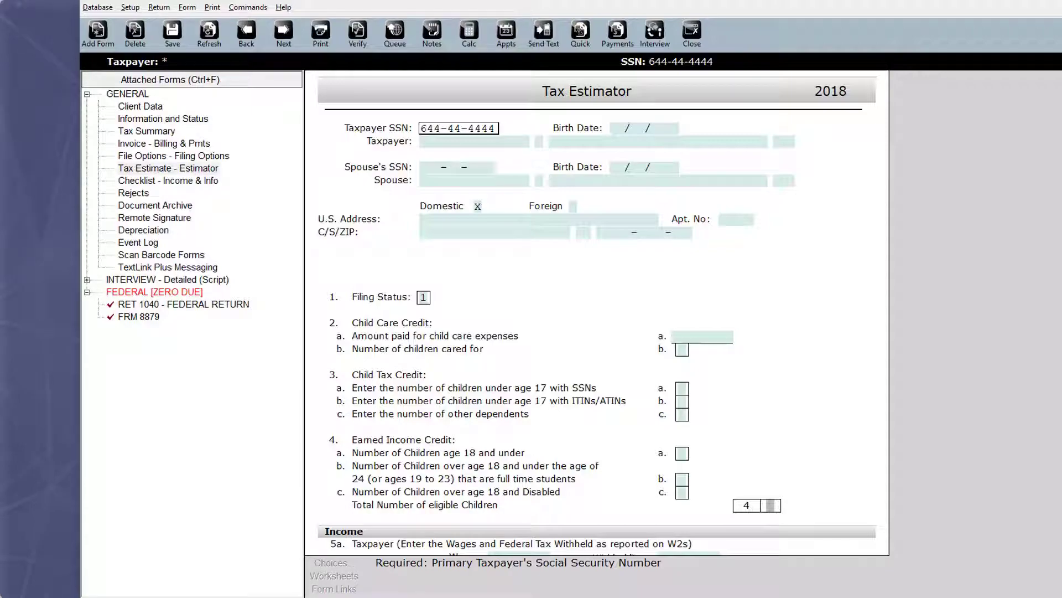
{"action": "scroll", "coordinate": [597, 313], "scroll_direction": "down", "scroll_amount": 15}
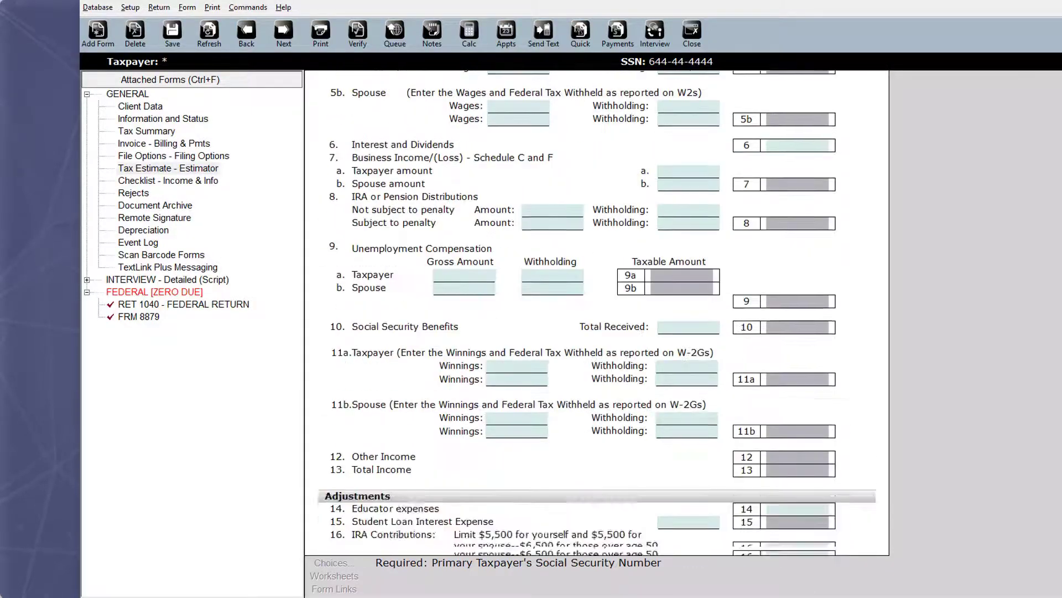
{"action": "scroll", "coordinate": [596, 313], "scroll_direction": "down", "scroll_amount": 10}
{"action": "scroll", "coordinate": [597, 312], "scroll_direction": "up", "scroll_amount": 9}
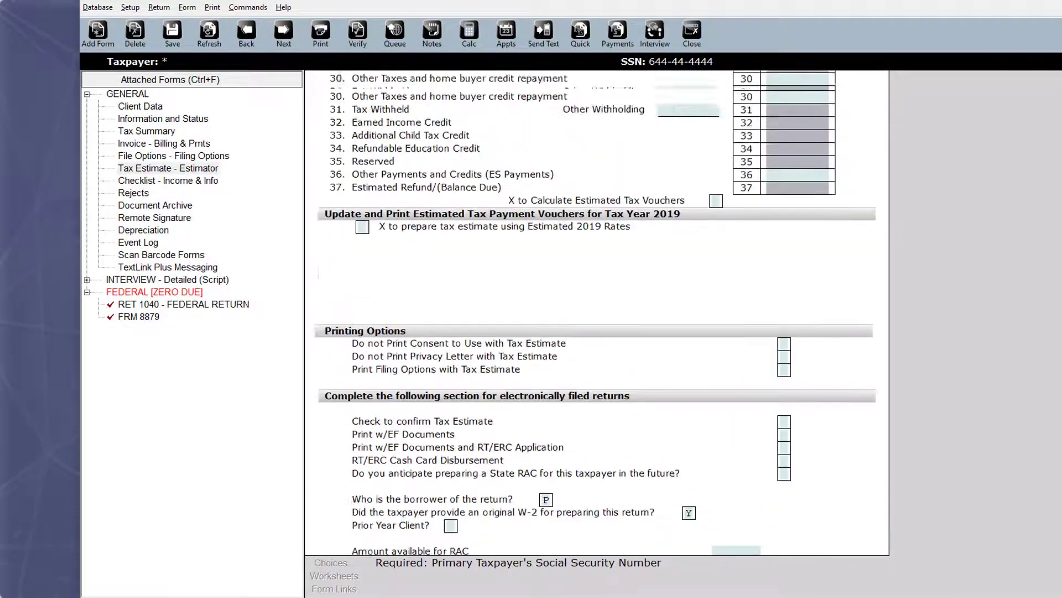
{"action": "scroll", "coordinate": [597, 313], "scroll_direction": "up", "scroll_amount": 15}
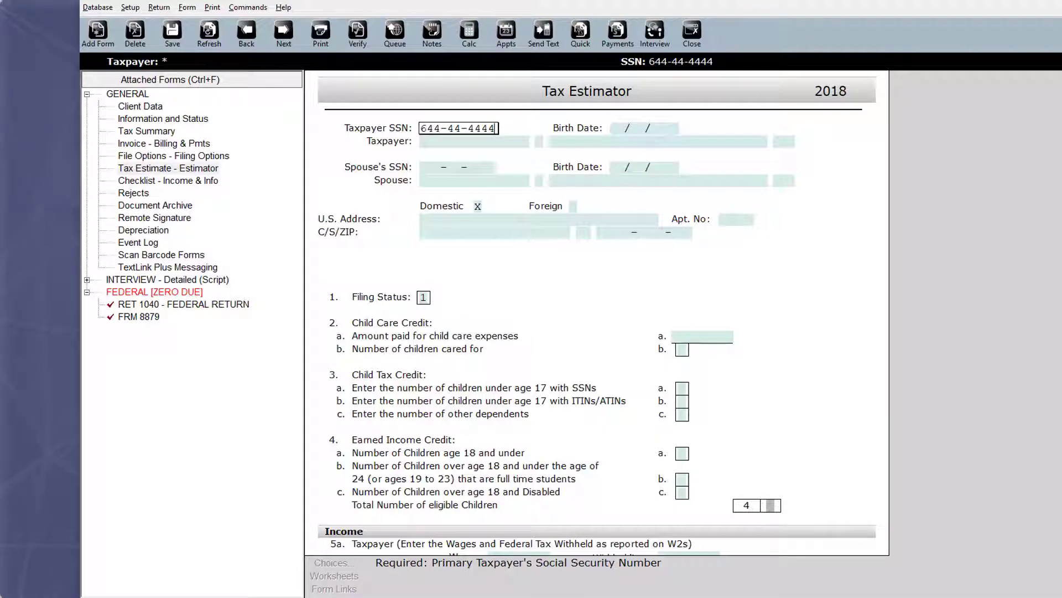
{"action": "left_click", "coordinate": [155, 108]}
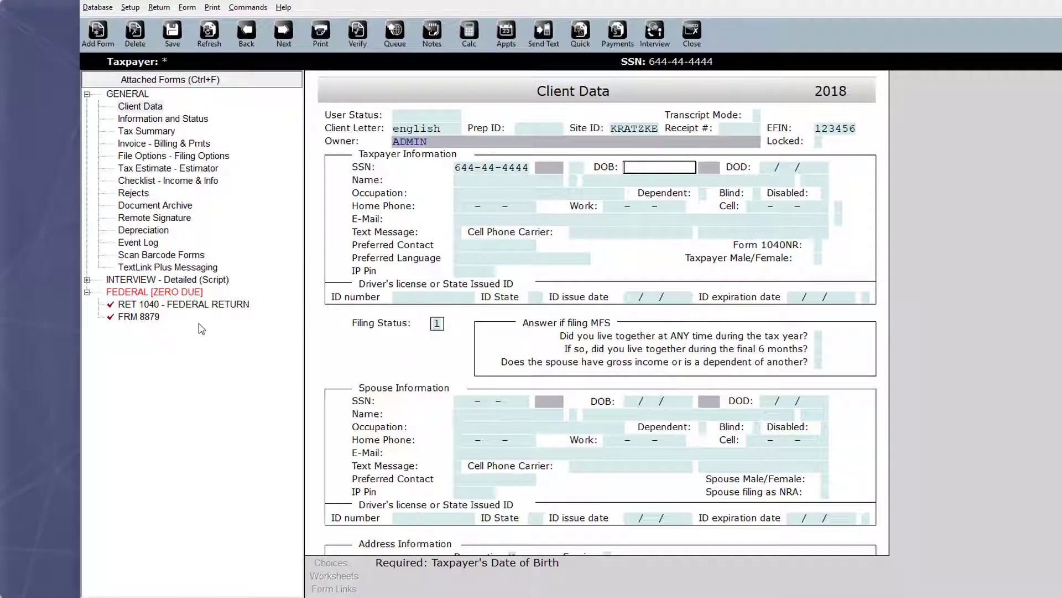
- Review the federal 1040's calculated income section, select the Schedule 1, line 22 amount on line 6, and return to Client Data
{"action": "left_click", "coordinate": [138, 305]}
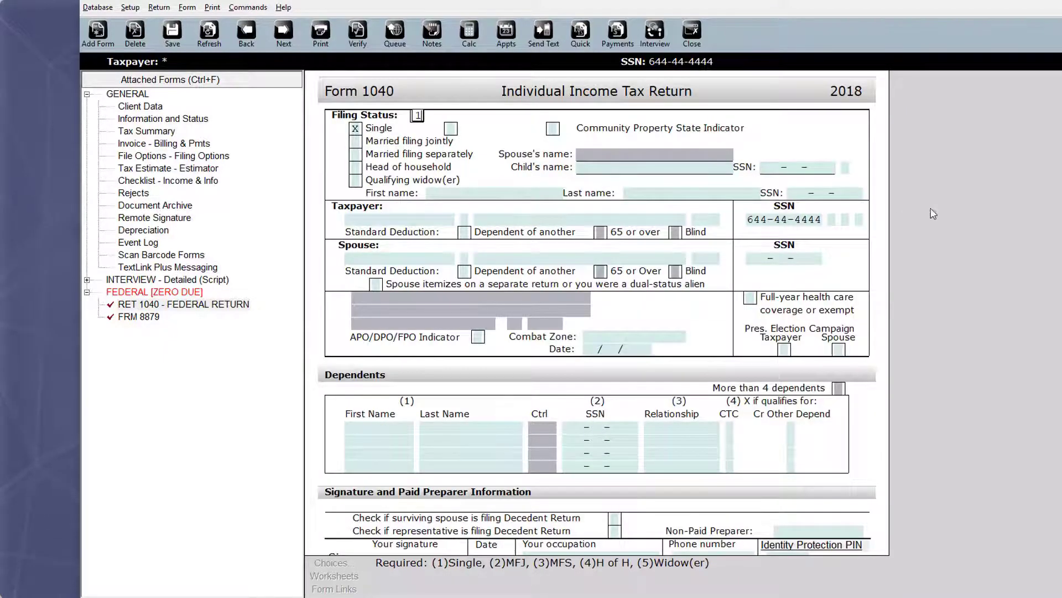
{"action": "scroll", "coordinate": [934, 215], "scroll_direction": "down", "scroll_amount": 5}
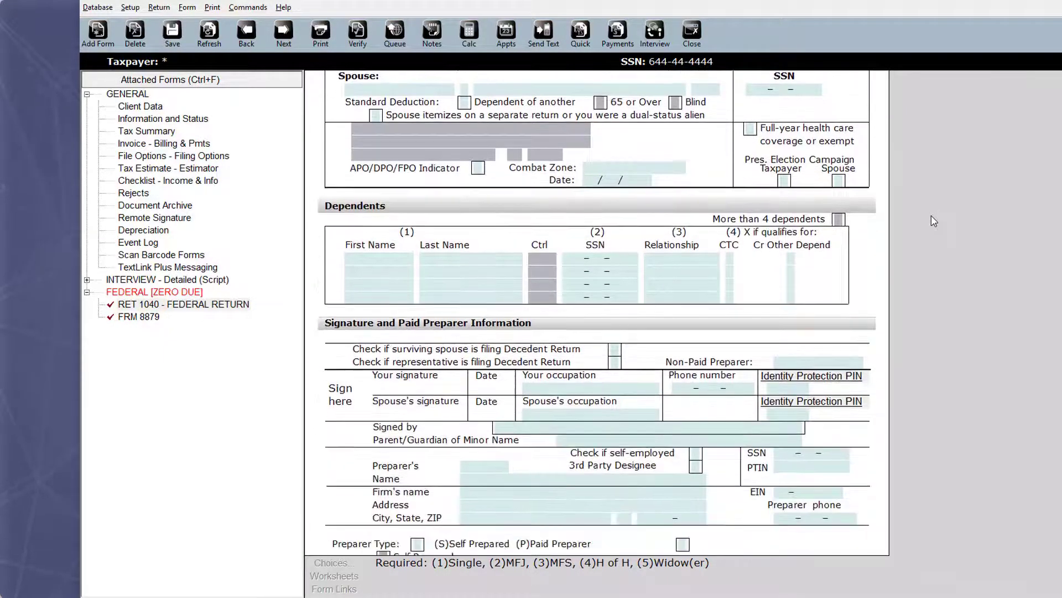
{"action": "scroll", "coordinate": [934, 221], "scroll_direction": "down", "scroll_amount": 7}
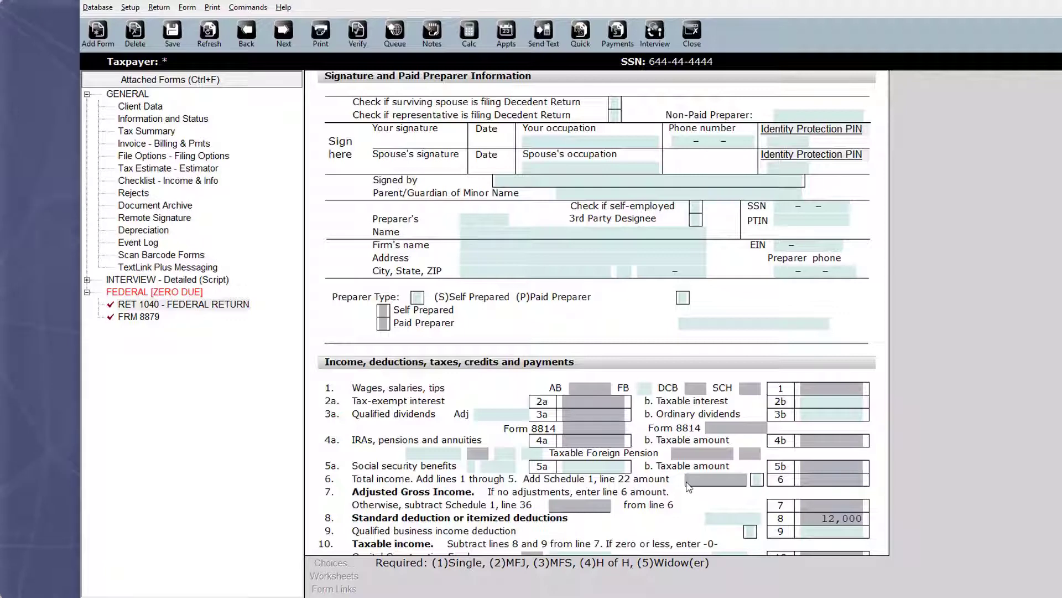
{"action": "left_click", "coordinate": [687, 482]}
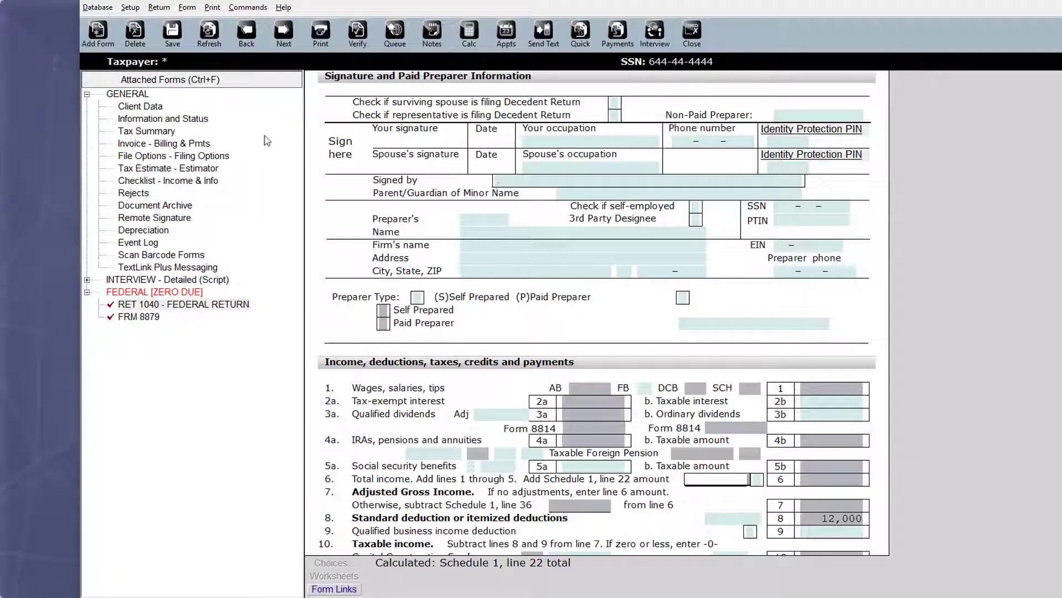
{"action": "left_click", "coordinate": [162, 108]}
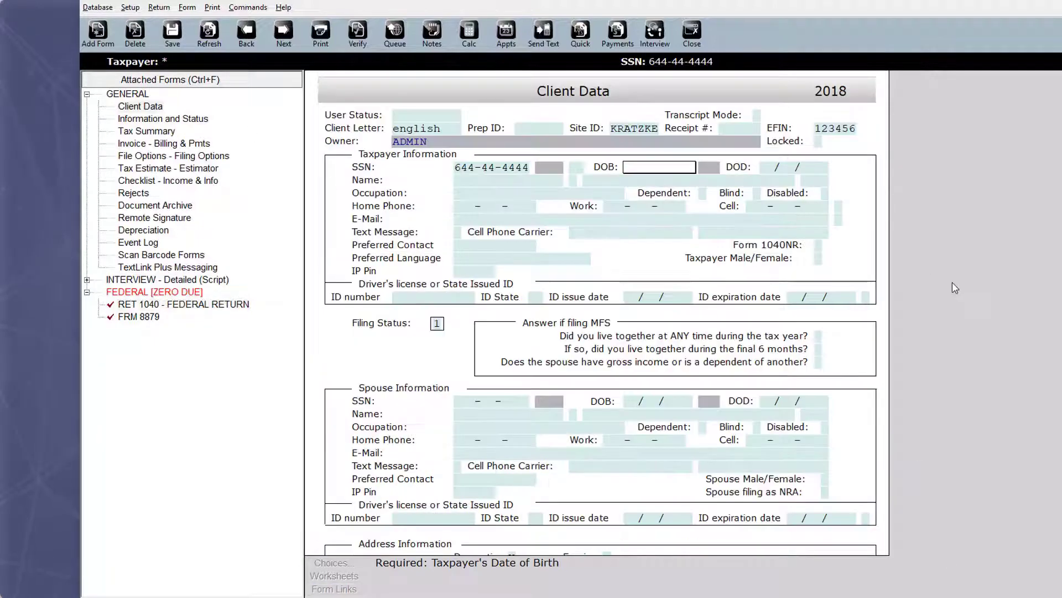
- Open the return's interview, switch it to Express (Icon) mode, and close the return
{"action": "left_click", "coordinate": [654, 28]}
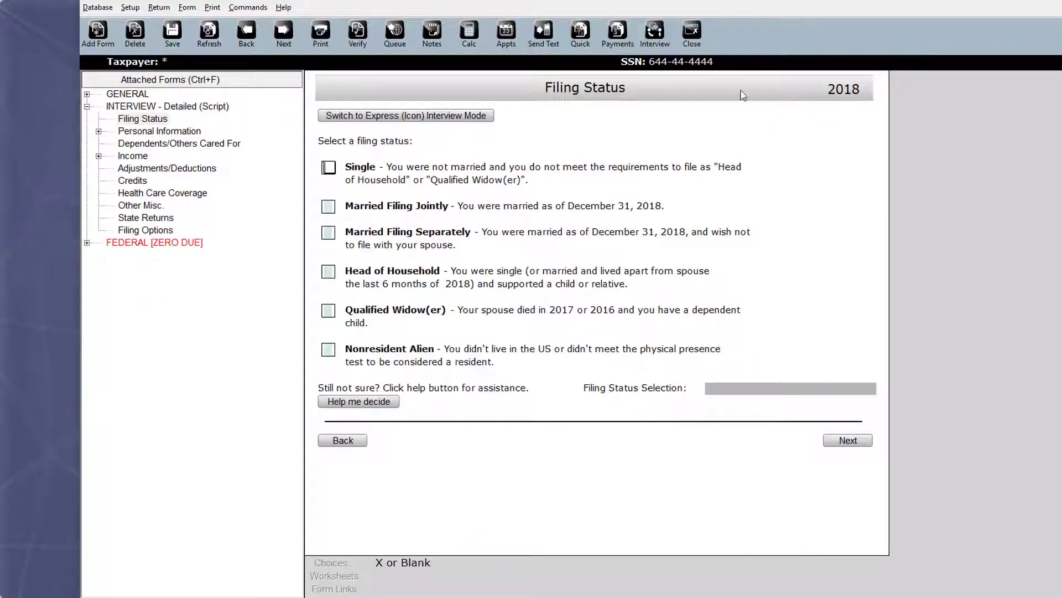
{"action": "left_click", "coordinate": [426, 115]}
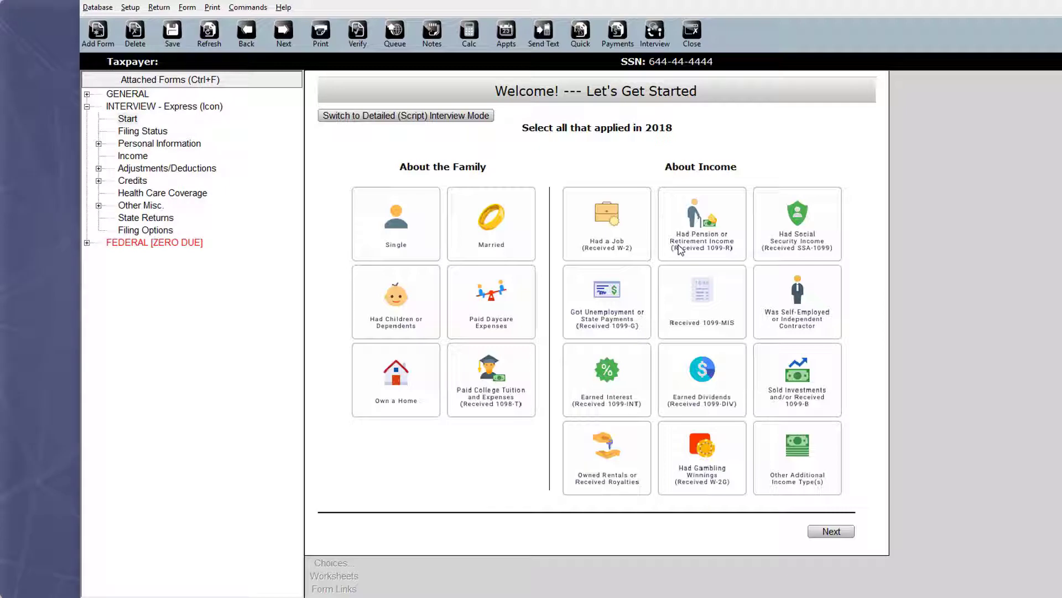
{"action": "left_click", "coordinate": [691, 34]}
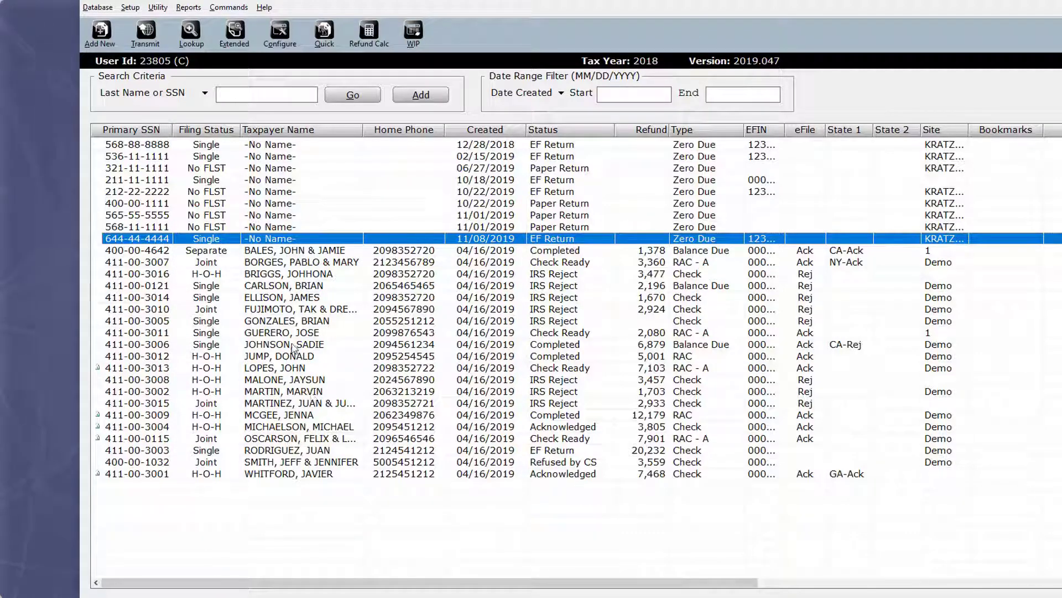
- Verify the locked head-of-household return with the 7,103 refund, go to its expired driver's license warning, and close the return
{"action": "double_click", "coordinate": [277, 367]}
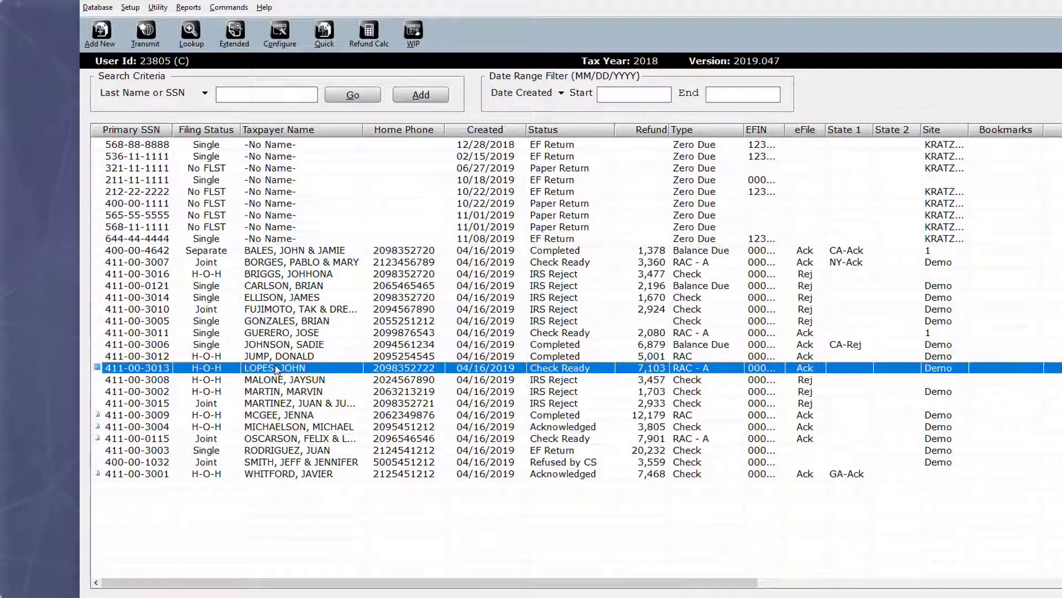
{"action": "left_click", "coordinate": [655, 313]}
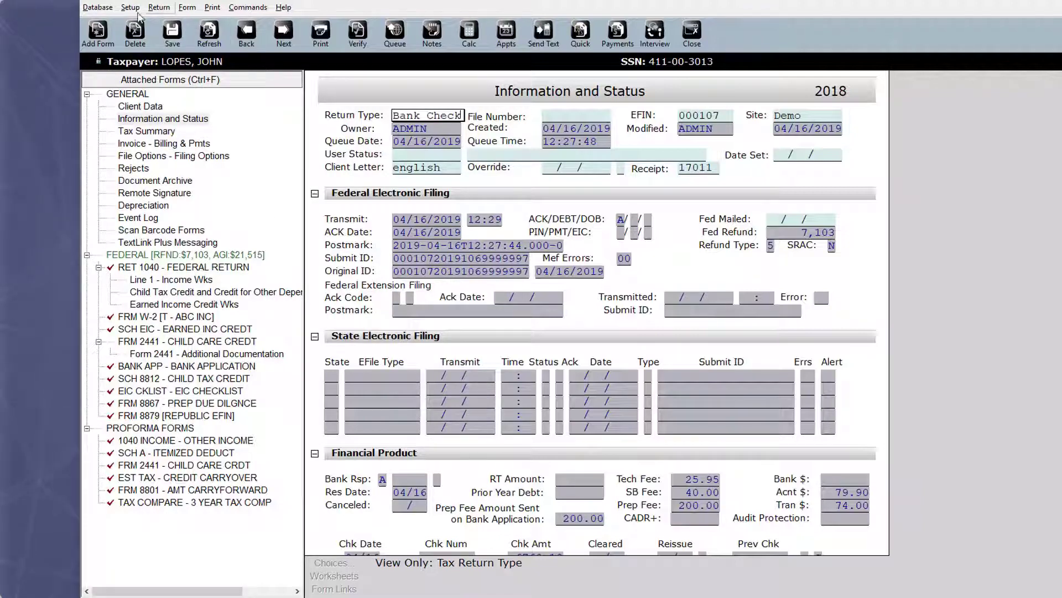
{"action": "left_click", "coordinate": [357, 32]}
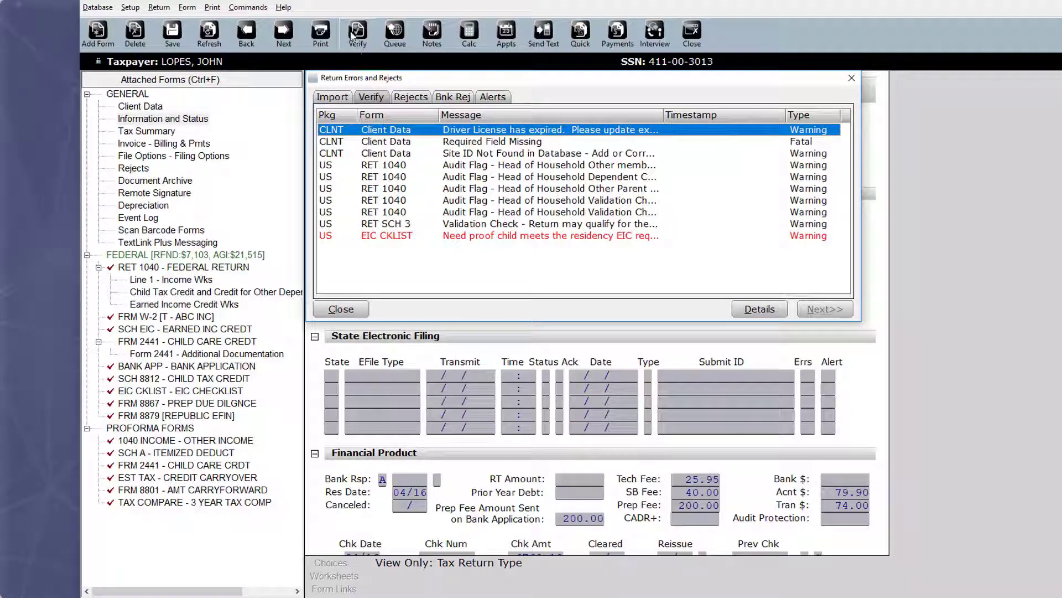
{"action": "double_click", "coordinate": [564, 131]}
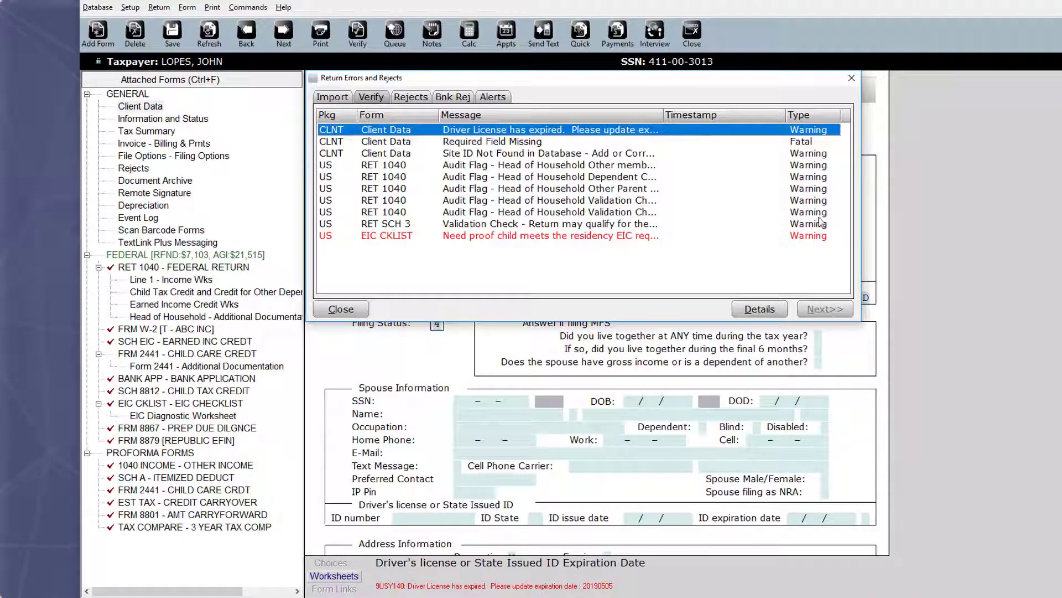
{"action": "left_click", "coordinate": [853, 78]}
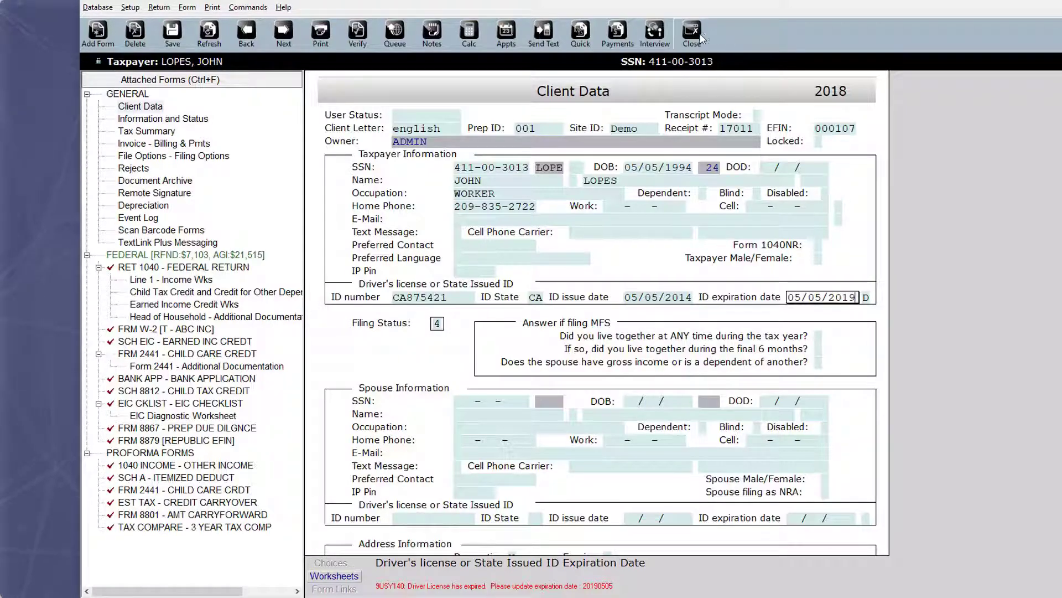
{"action": "left_click", "coordinate": [692, 32]}
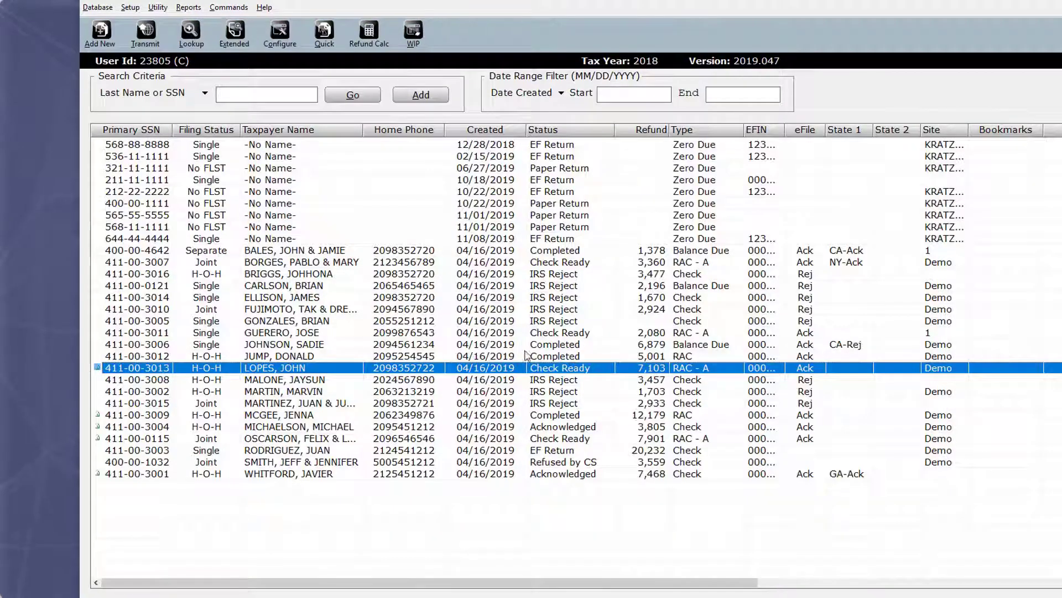
- Open the single filer's Check Ready return with the 2,080 refund and verify it for errors
{"action": "double_click", "coordinate": [291, 332]}
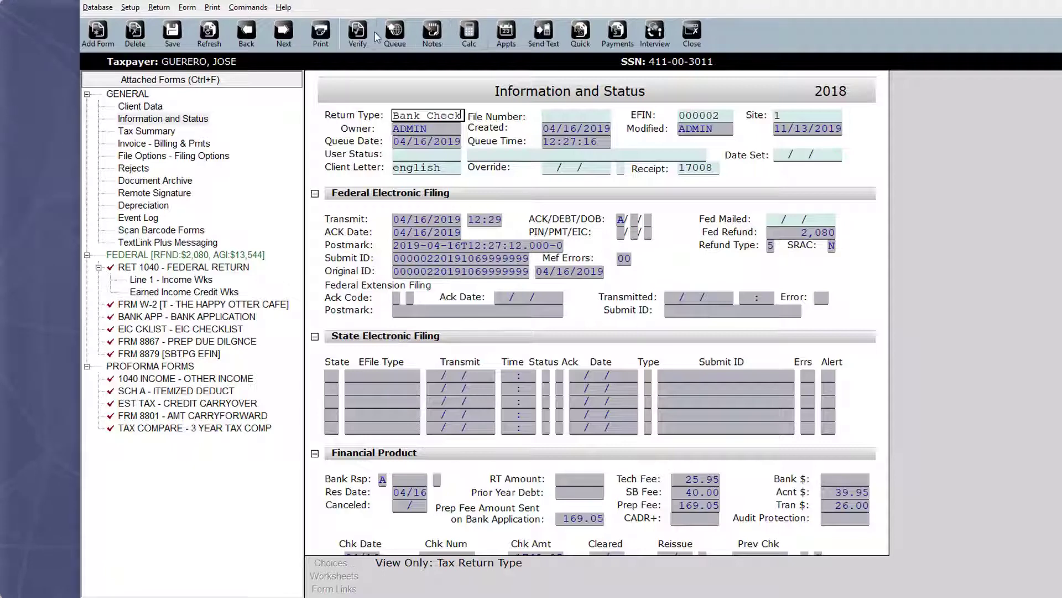
{"action": "left_click", "coordinate": [357, 35]}
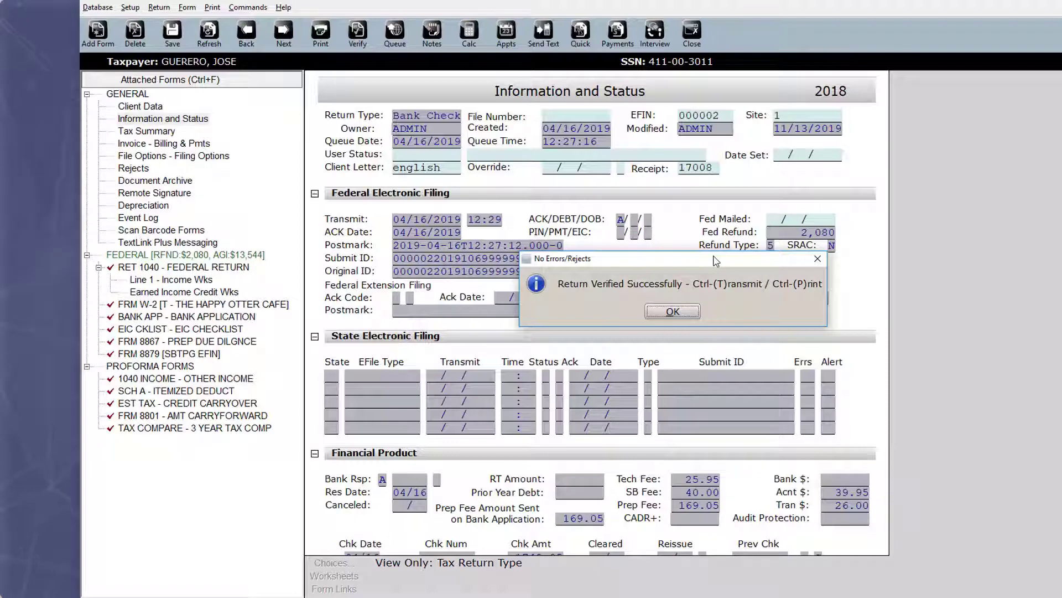
{"action": "left_click", "coordinate": [672, 312]}
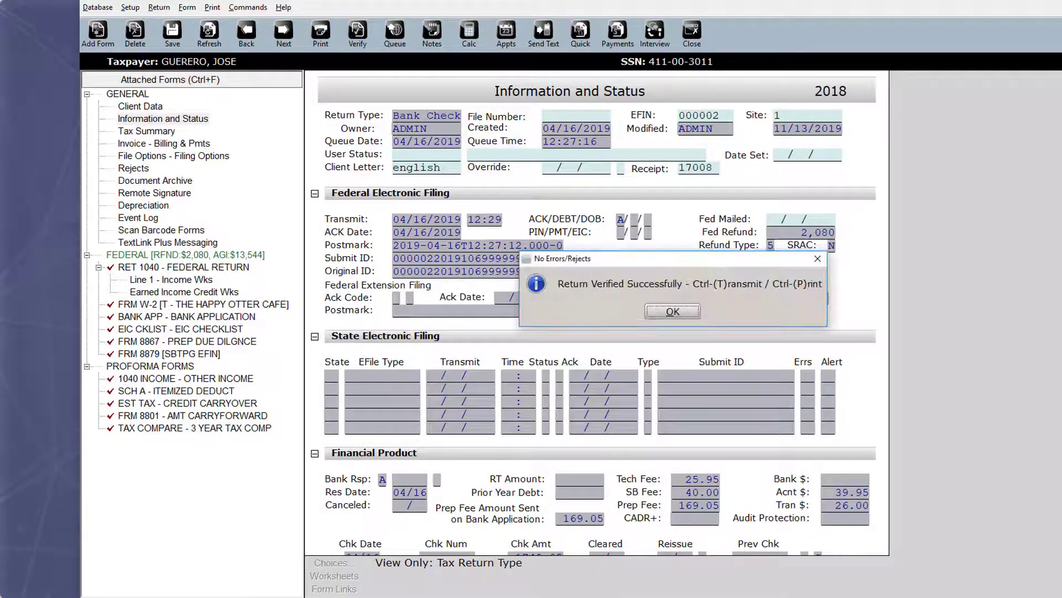
{"action": "left_click", "coordinate": [679, 312]}
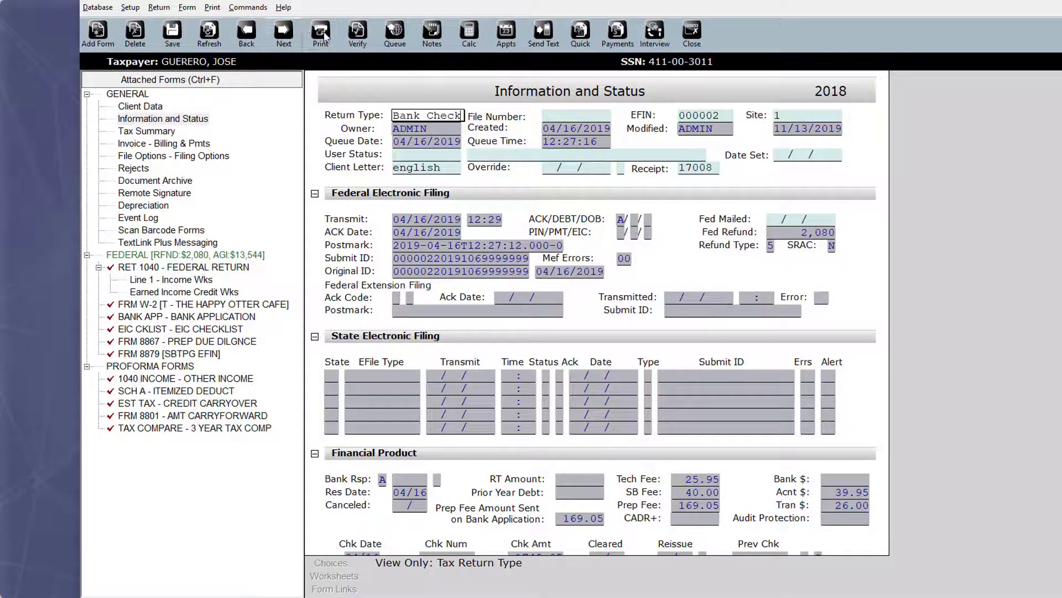
- Review the Print Final Return options, including taxpayer and in-office signature capture, without capturing any signature
{"action": "left_click", "coordinate": [322, 33]}
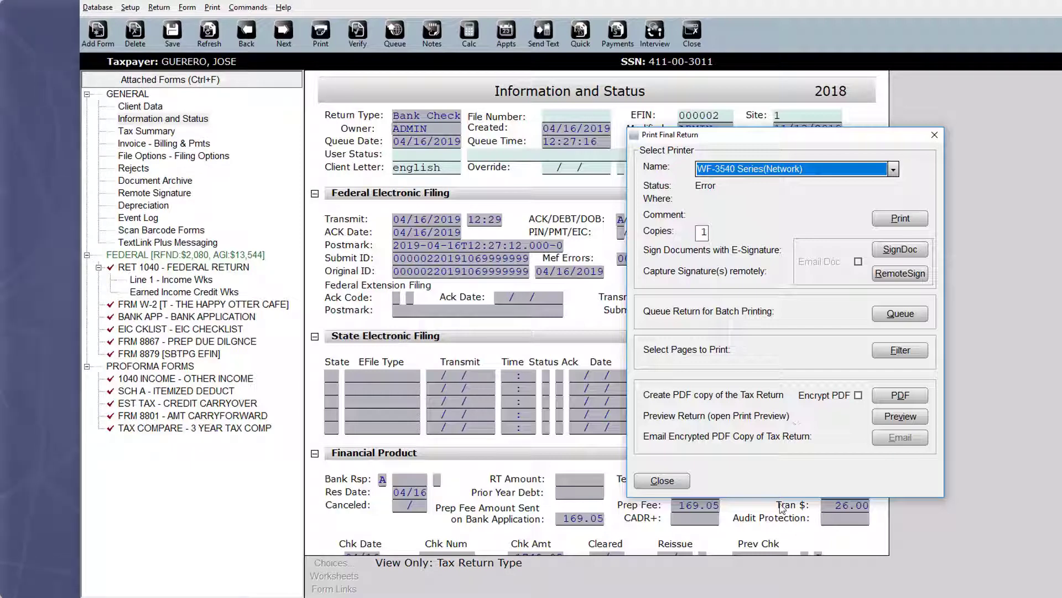
{"action": "left_click", "coordinate": [897, 251]}
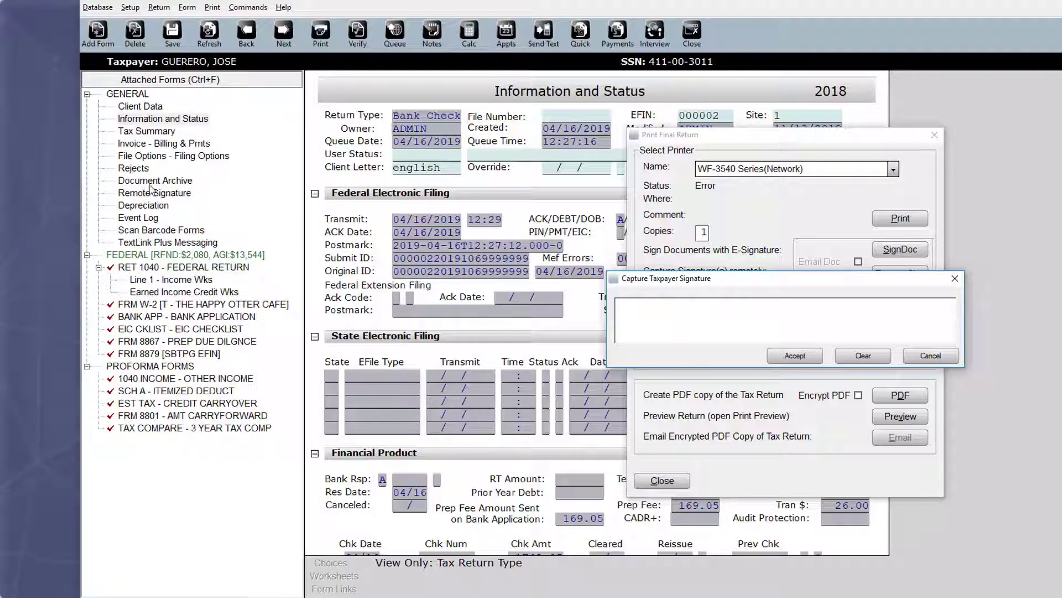
{"action": "left_click", "coordinate": [931, 355]}
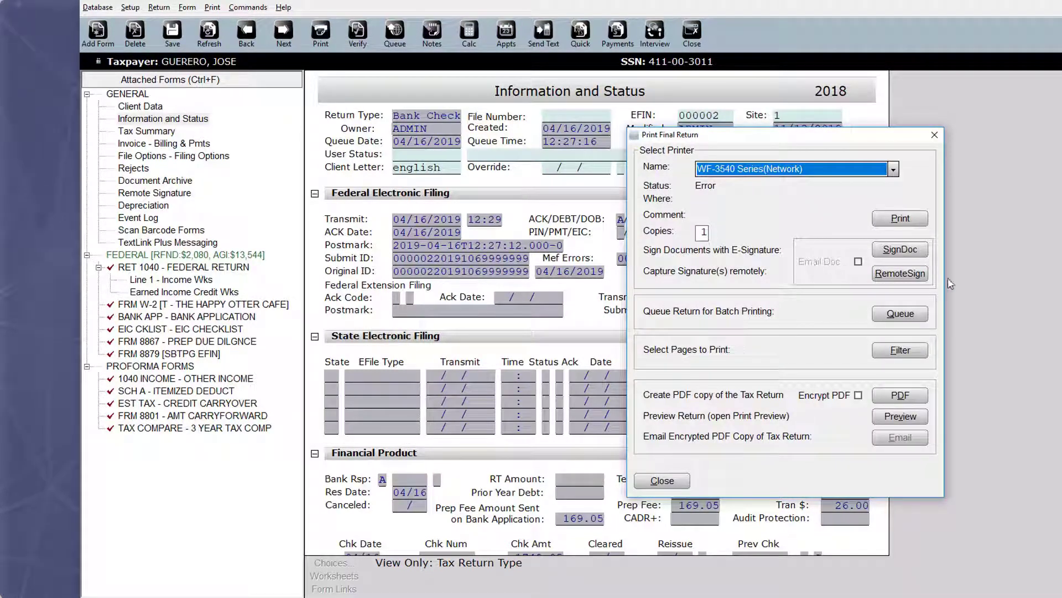
{"action": "left_click", "coordinate": [887, 279]}
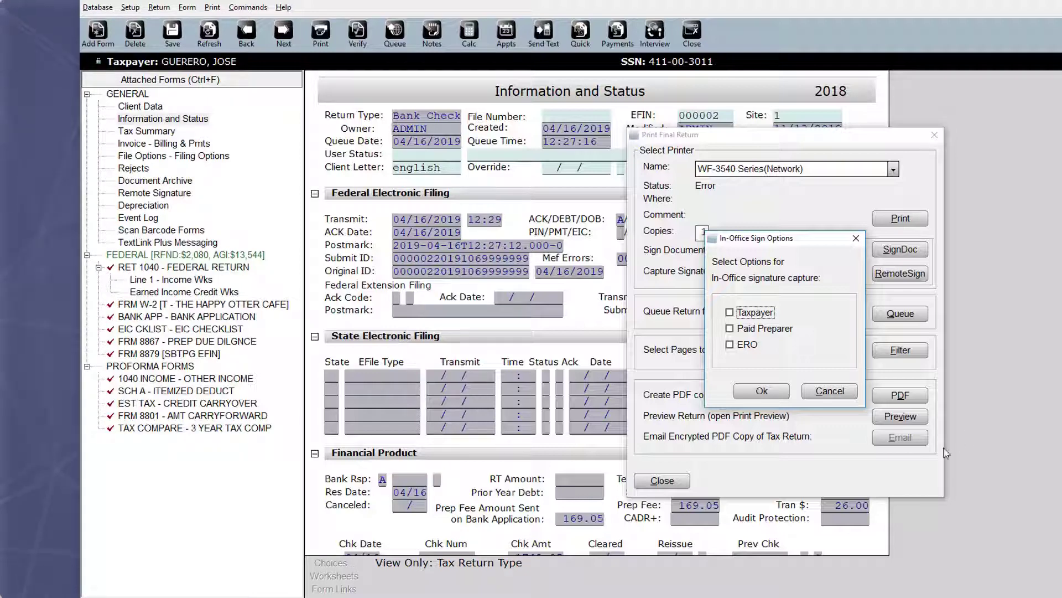
{"action": "left_click", "coordinate": [830, 390]}
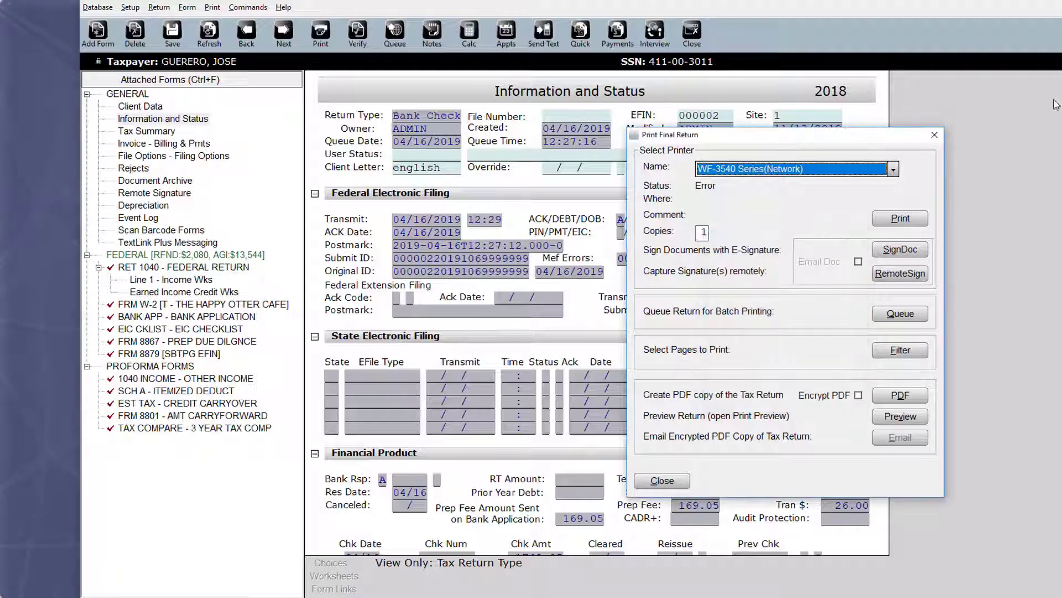
{"action": "left_click", "coordinate": [934, 135]}
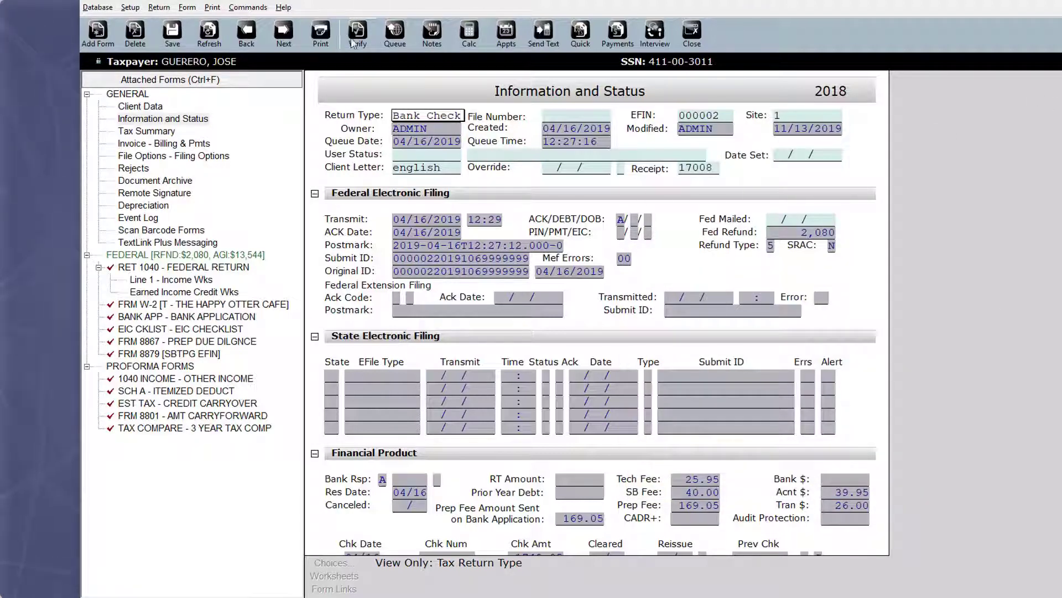
- Verify the open return again, queue it while ignoring the tax return lock, and dismiss the final-return print options
{"action": "left_click", "coordinate": [368, 37]}
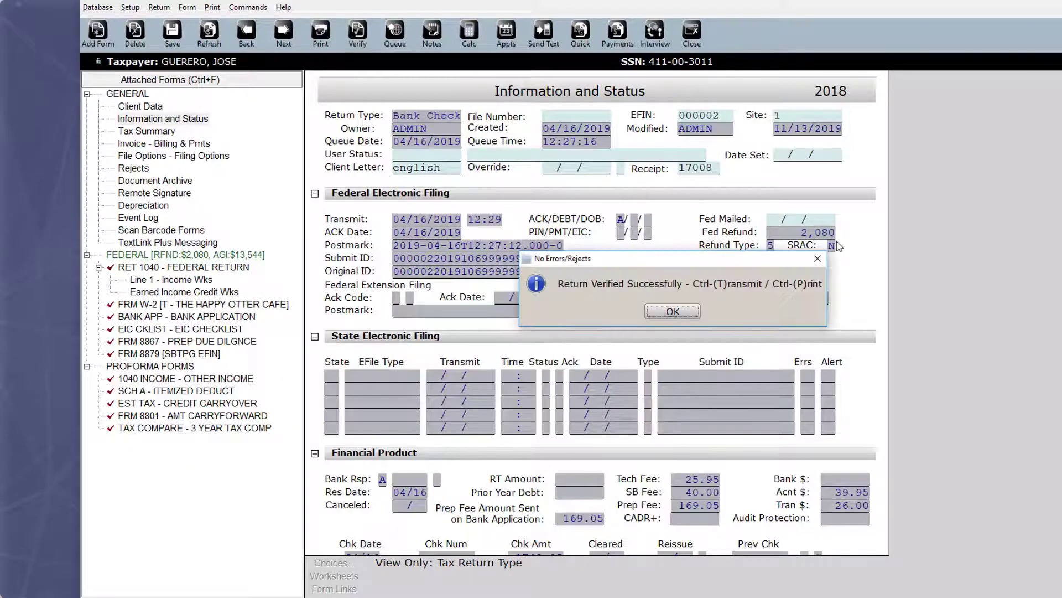
{"action": "left_click", "coordinate": [673, 312]}
{"action": "left_click", "coordinate": [673, 311]}
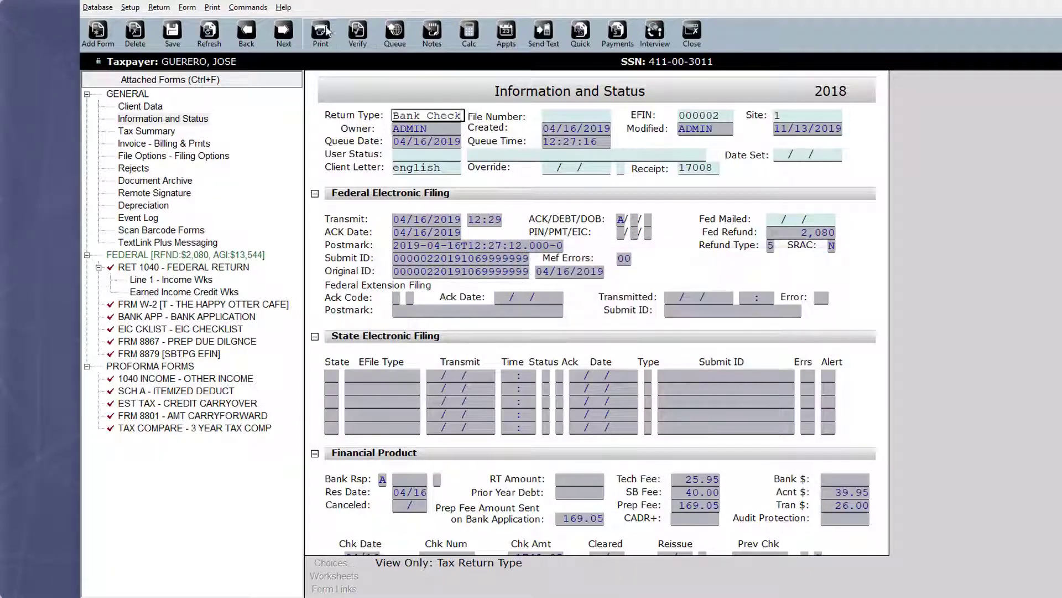
{"action": "left_click", "coordinate": [403, 43]}
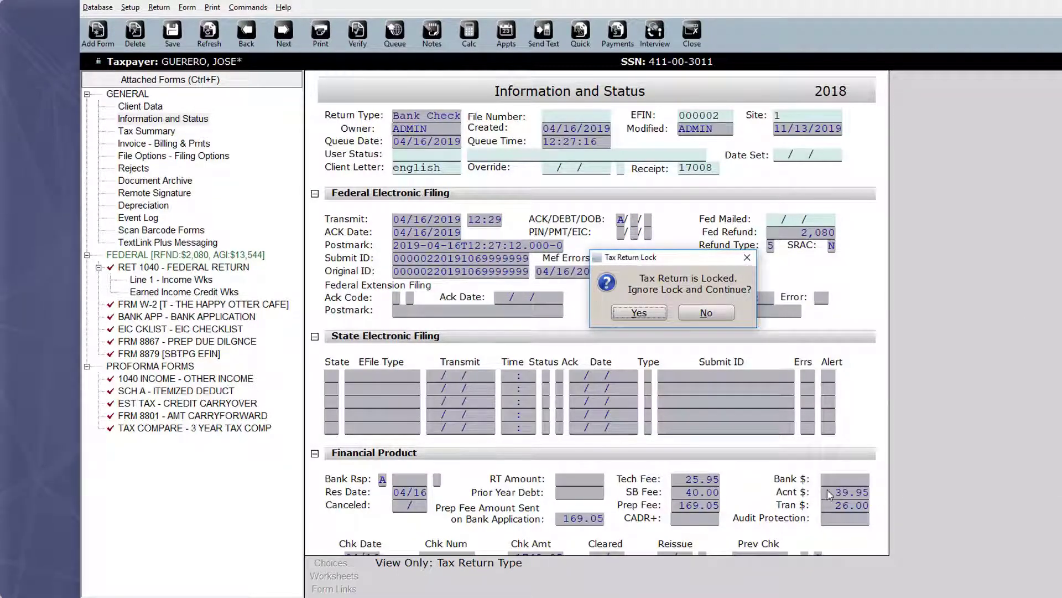
{"action": "left_click", "coordinate": [639, 312]}
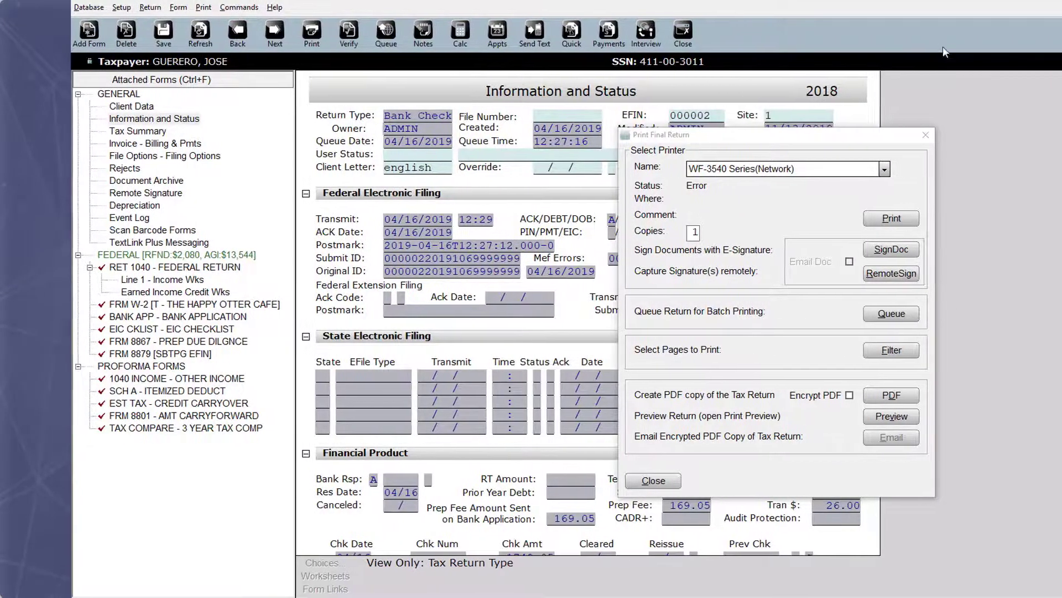
{"action": "left_click", "coordinate": [935, 135]}
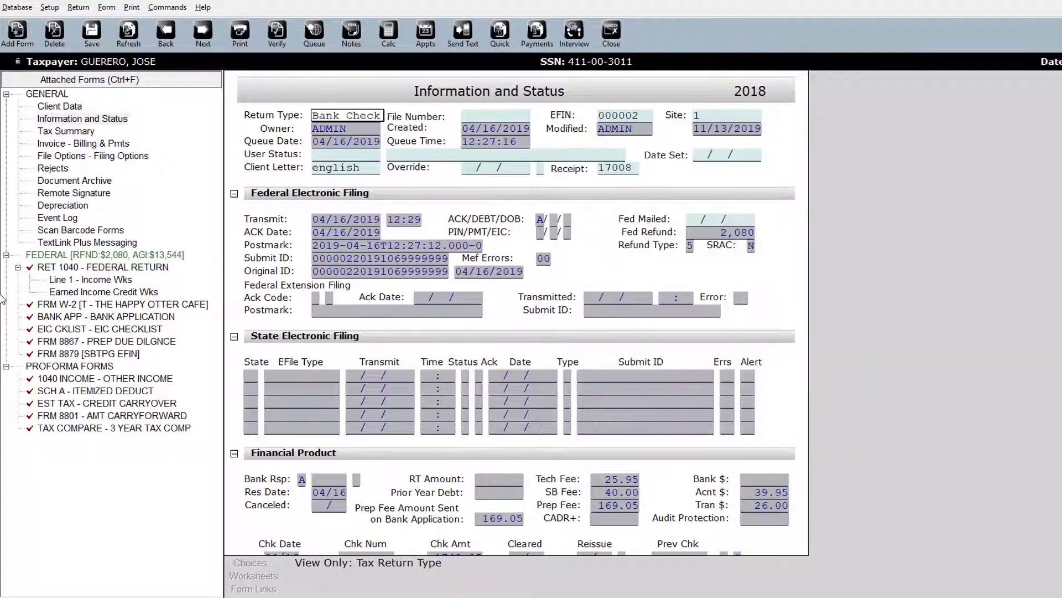
- View the return's Document Archive listing and select the Date Set field on Information and Status
{"action": "left_click", "coordinate": [72, 181]}
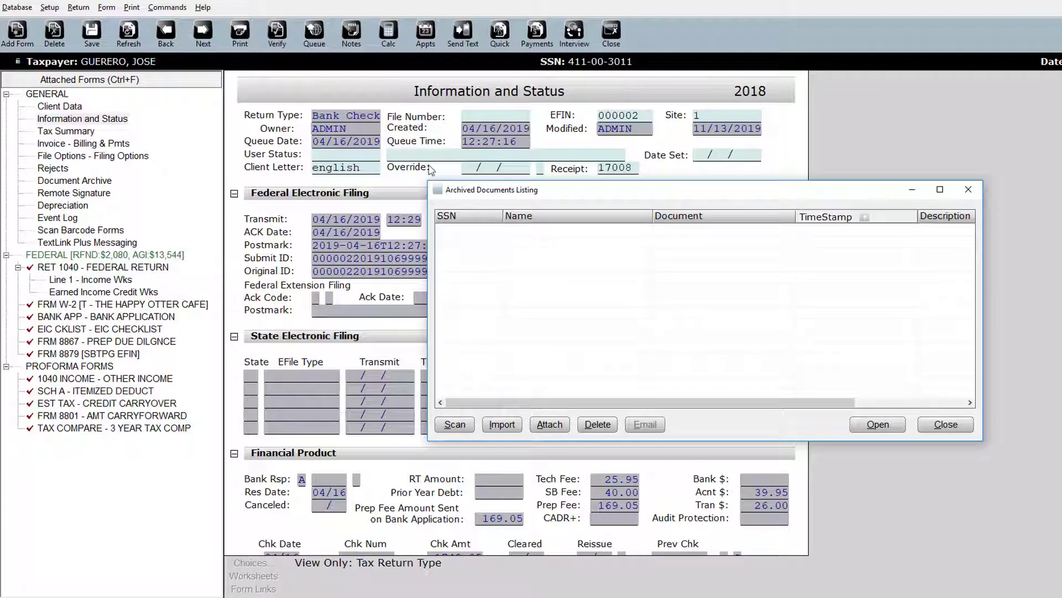
{"action": "left_click", "coordinate": [968, 189]}
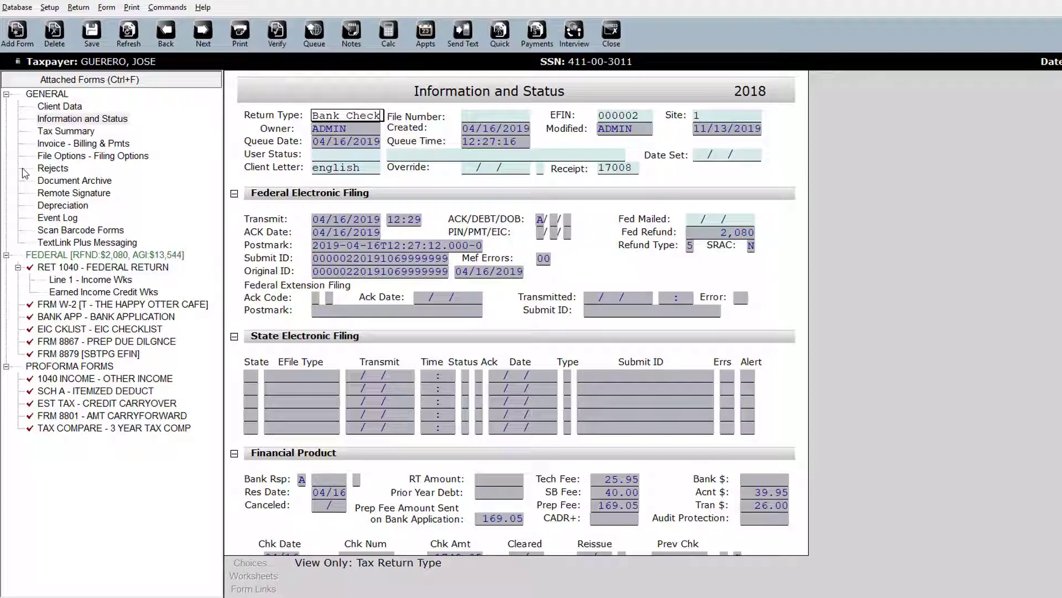
{"action": "left_click", "coordinate": [728, 155]}
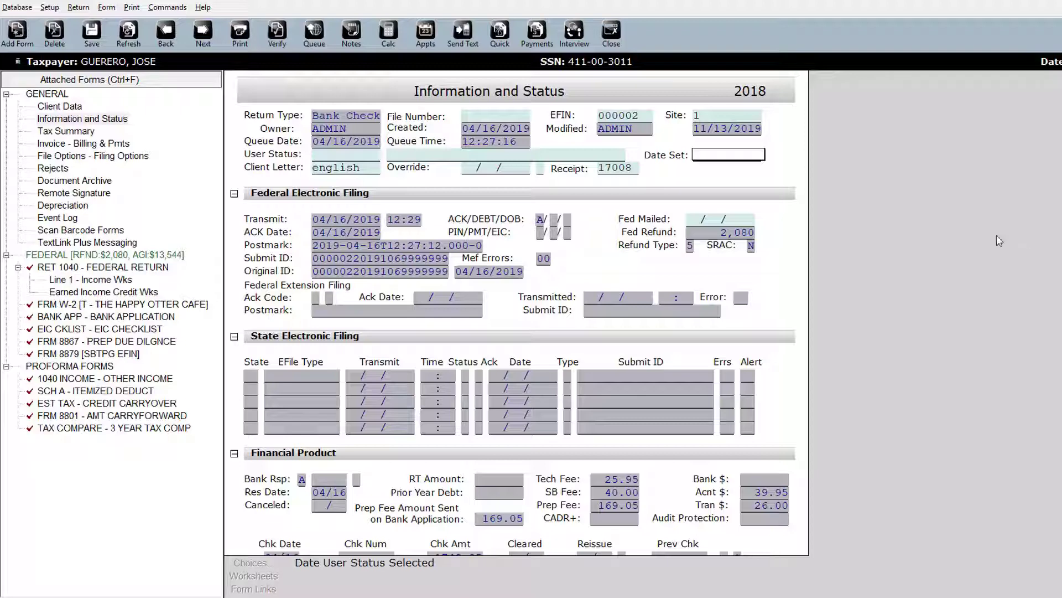
- Close the return, view the Training Returns list, and go back to the Work In Progress Summary
{"action": "left_click", "coordinate": [614, 34]}
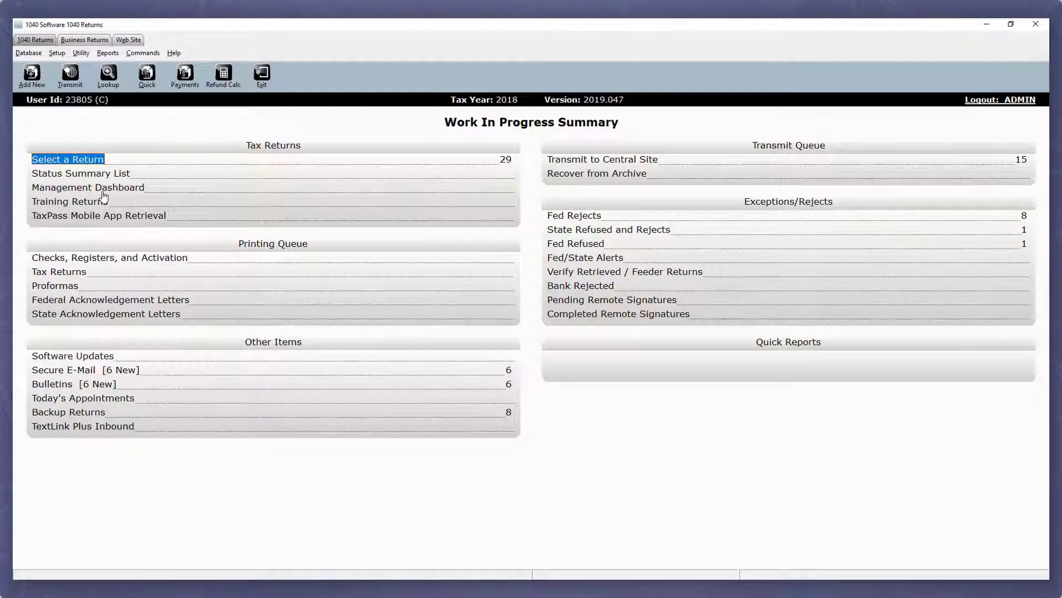
{"action": "left_click", "coordinate": [78, 203]}
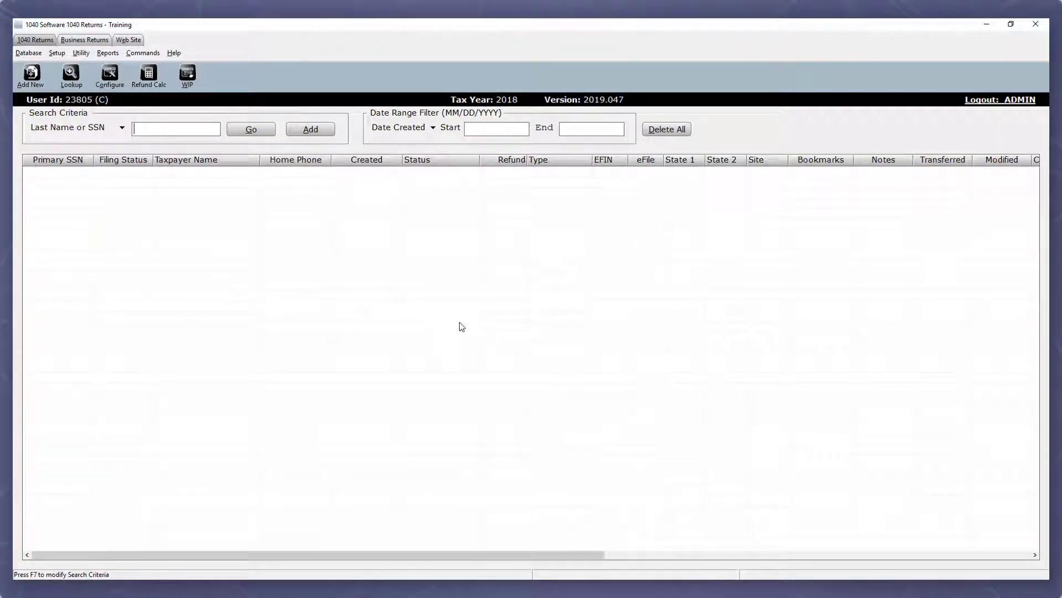
{"action": "left_click", "coordinate": [195, 76]}
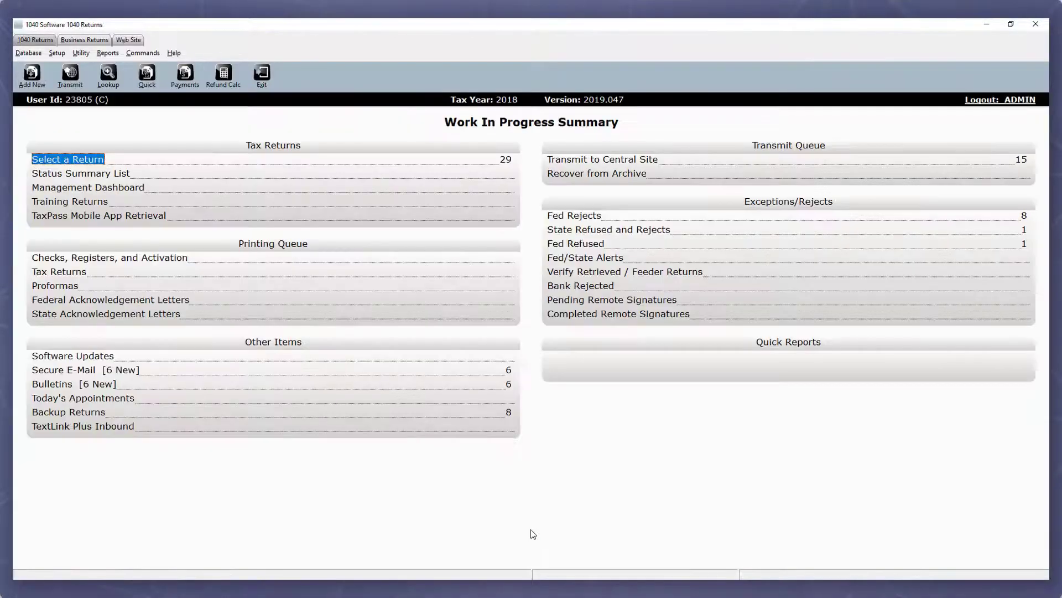